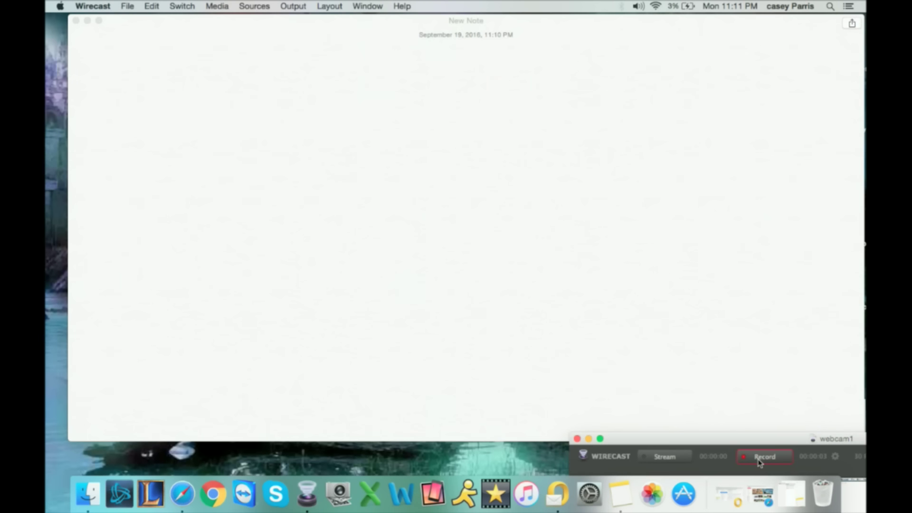
Activate the blank new note and begin typing 'Fast Free Shipping with'.
left_click(342, 175)
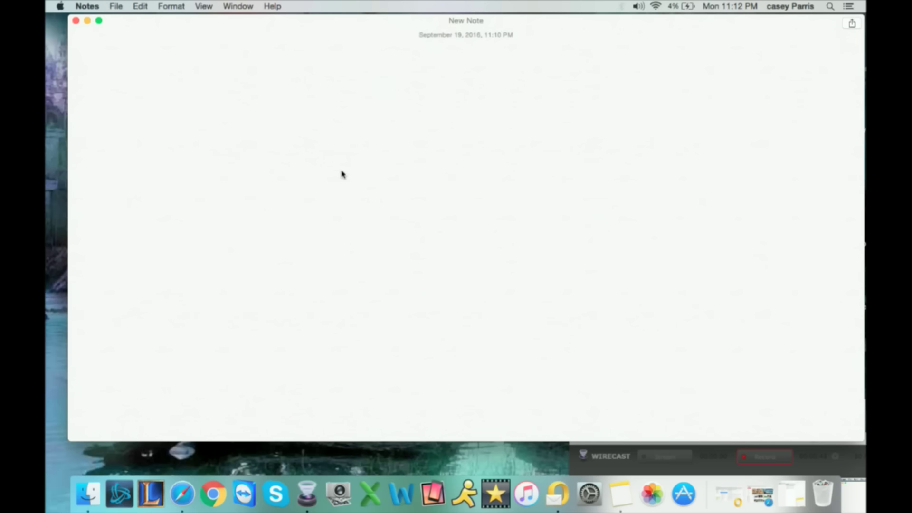
type("Fast Free Shipping withi")
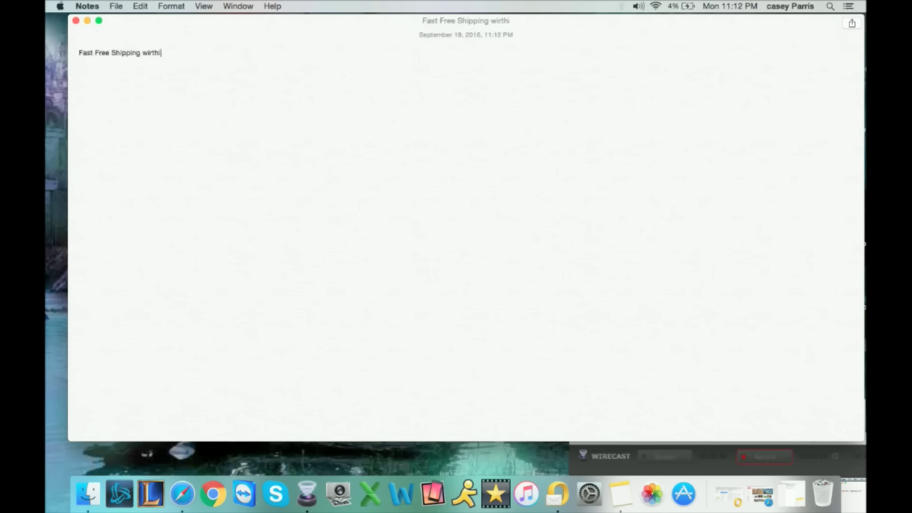
Write 'Fast Free Shipping within the USA.' plus the eBay Global Shipping Program (GSP) note, then start 'PAYMENTS: We'.
key("BackSpace")
key("BackSpace")
type("thin the USA.")
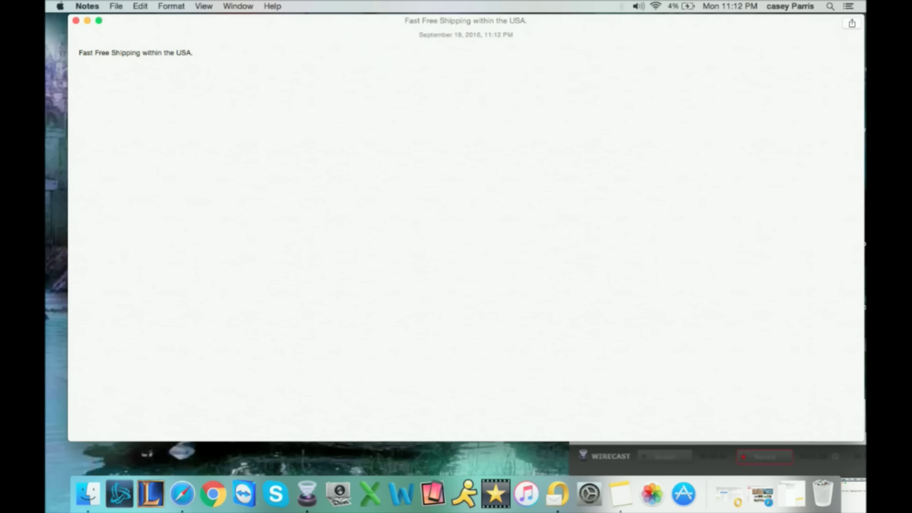
type("(We o")
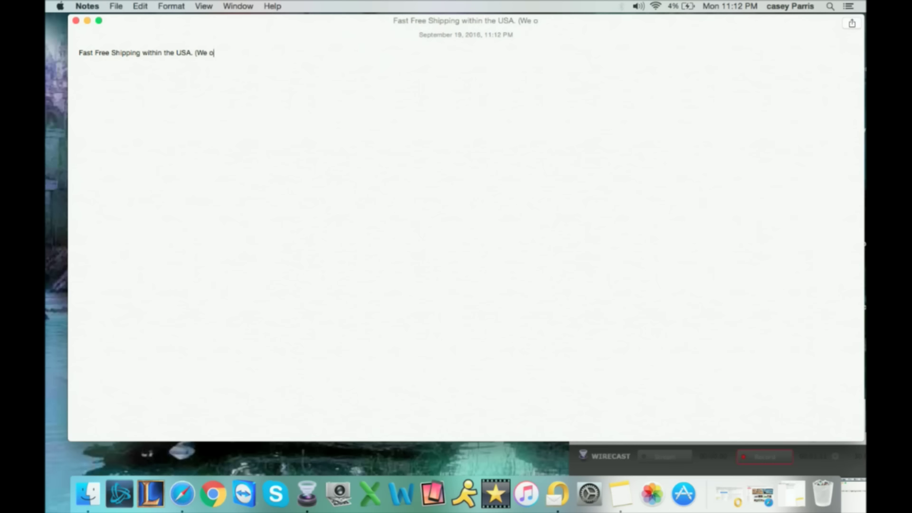
type("ffer internatio")
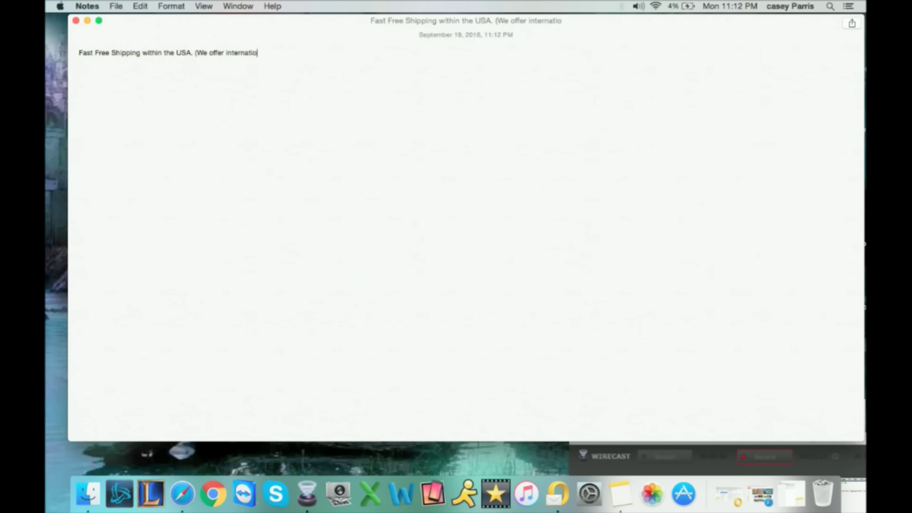
type("nal shipping via Ebays")
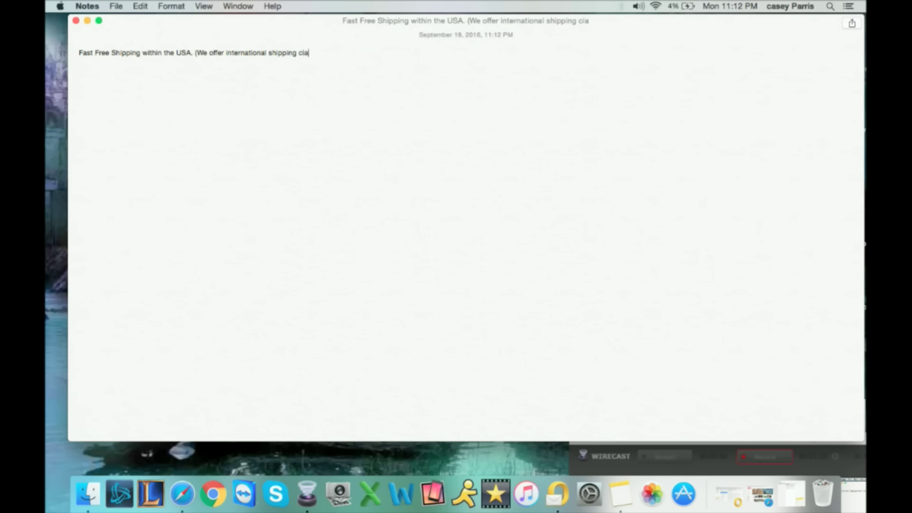
key("BackSpace")
key("BackSpace")
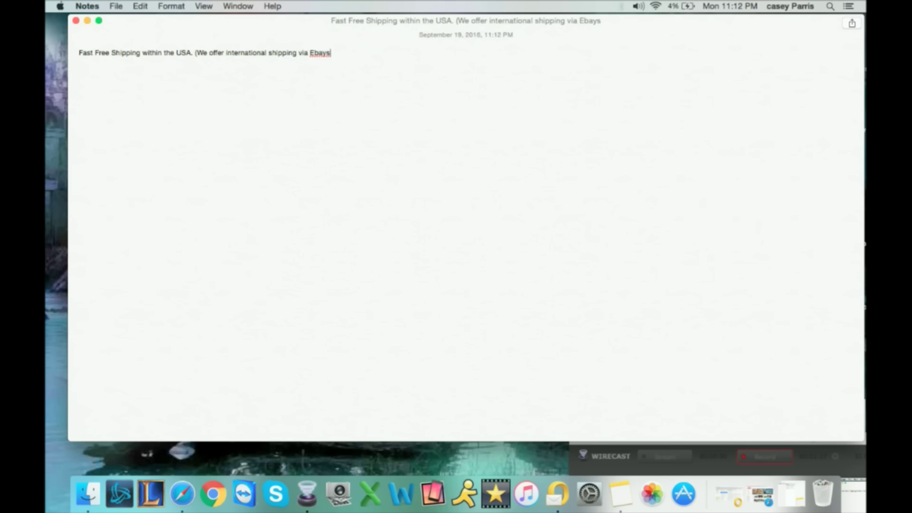
type("'s Glob")
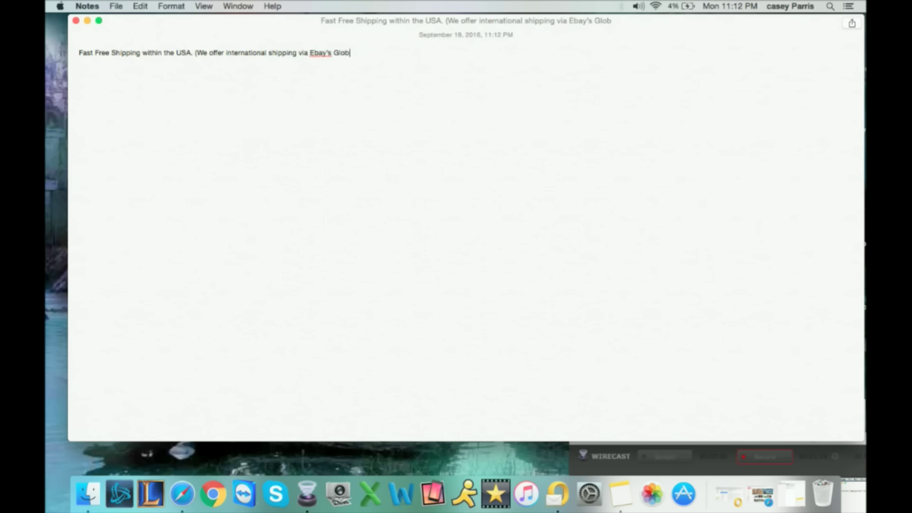
type("al Shipping Pro")
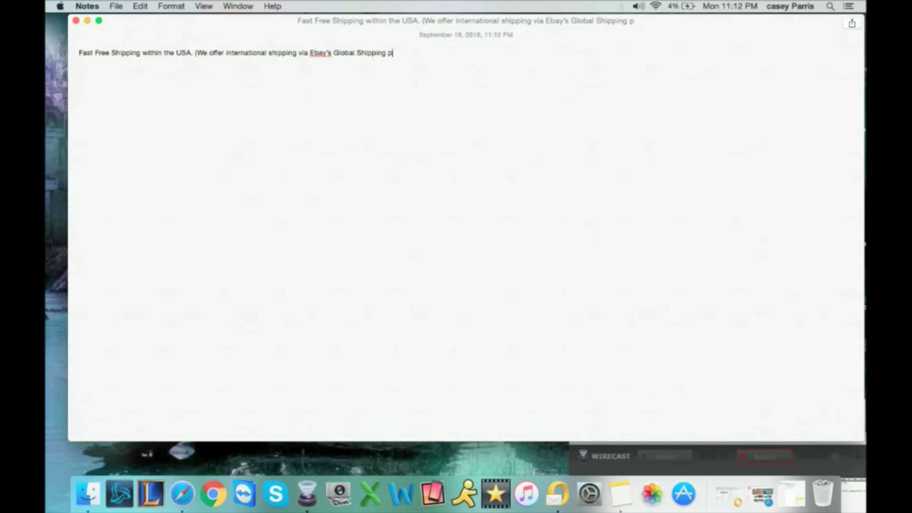
type("gr")
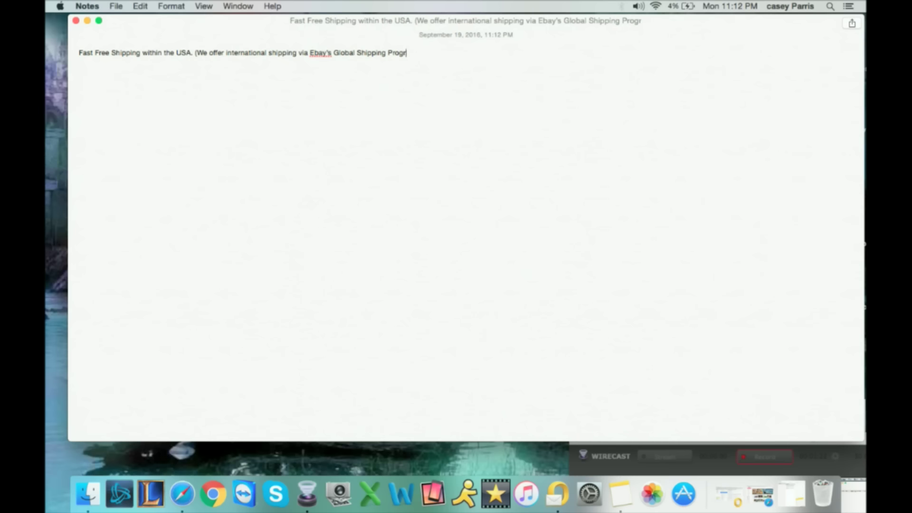
type("am (GSP). Please in")
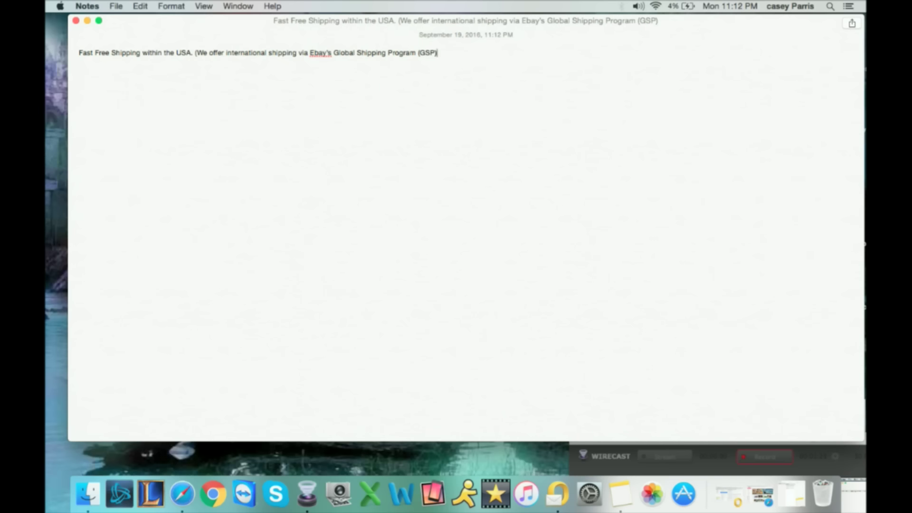
type("quir")
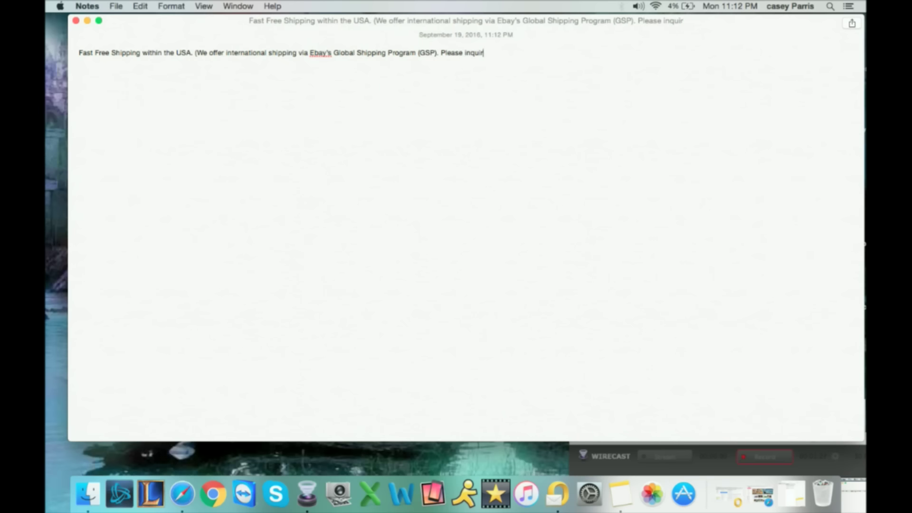
type("e with eBay about cos")
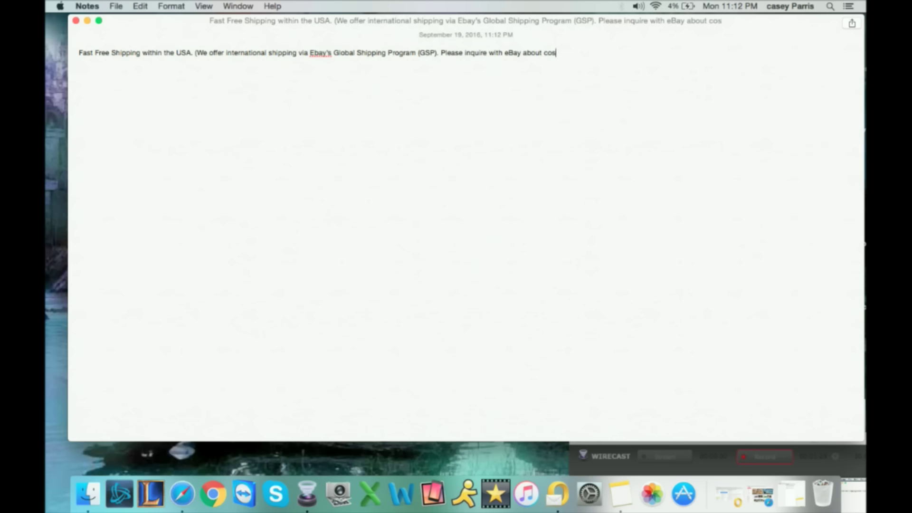
type("t & availab")
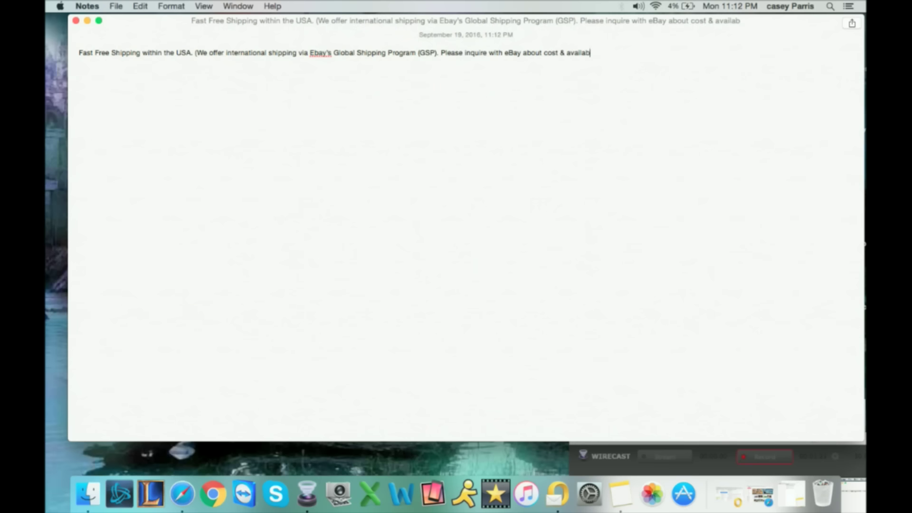
type("ility)")
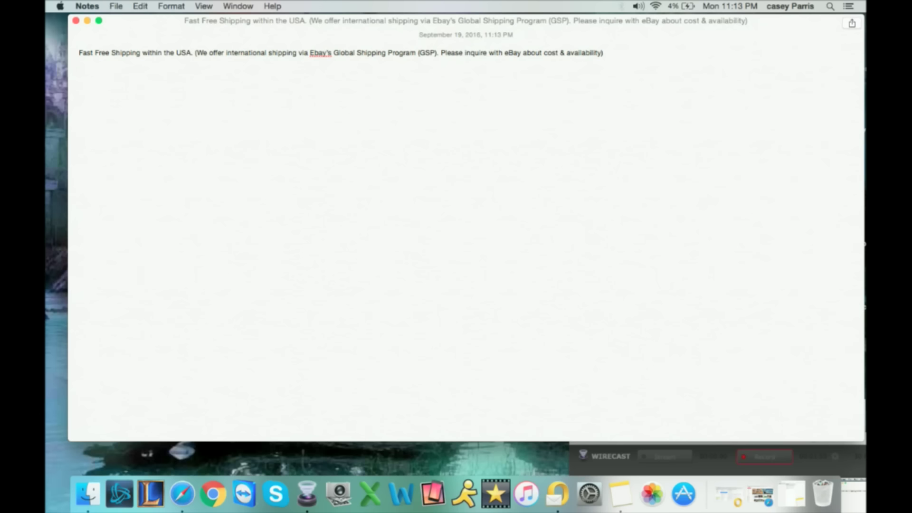
type("PAYMENTS: We ONLY accept paypal")
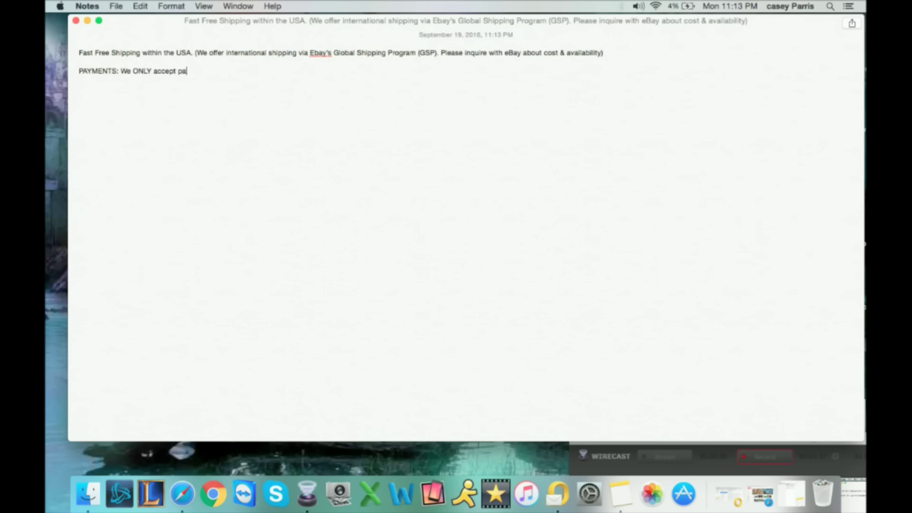
Finish the payments line as 'PAYMENTS: We ONLY accept Paypal.'.
key("BackSpace")
key("BackSpace")
key("BackSpace")
key("BackSpace")
key("BackSpace")
key("BackSpace")
type("Paypal.")
Add 'SHIPPING TIME: We ship all items within 1 business day of your payment clearing. (Excluding holidays and weekends)'.
key("Return")
key("Return")
type("SHIPPING TOME")
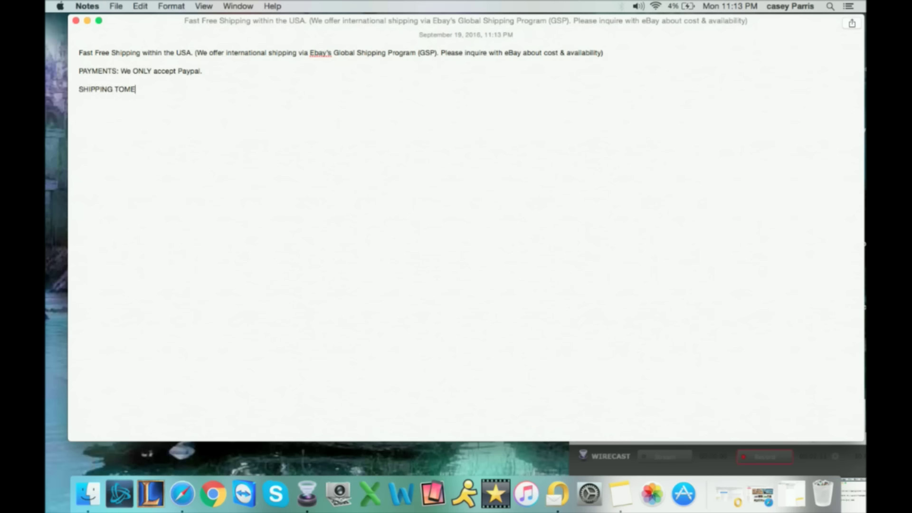
key("BackSpace")
key("BackSpace")
key("BackSpace")
type("IME: We ship all items within 1 busine")
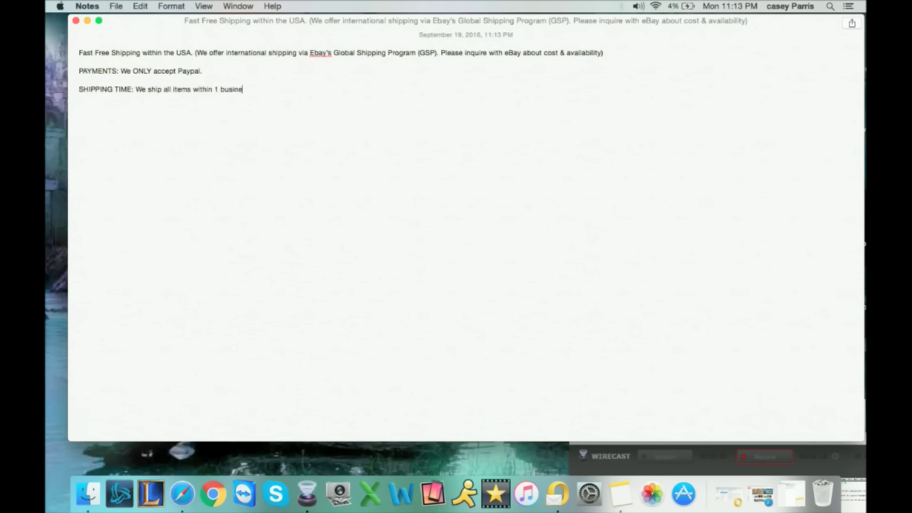
type("ss day of your payment")
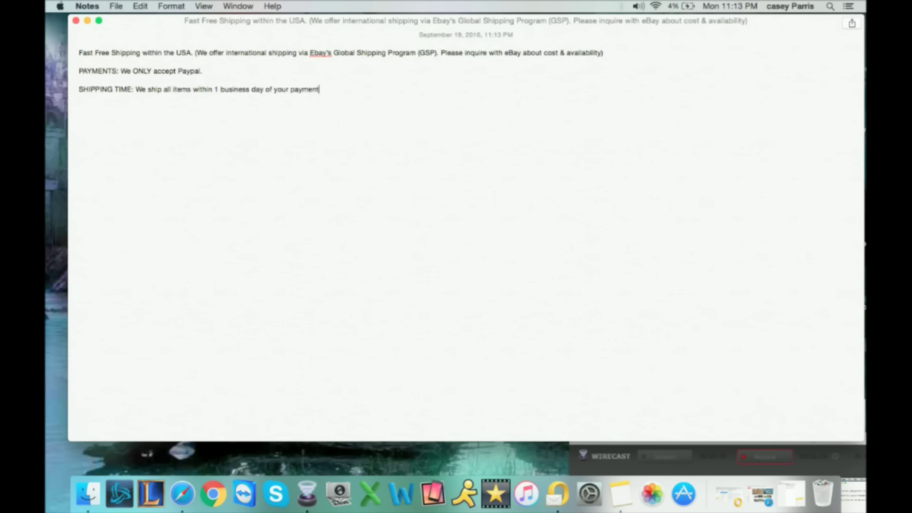
type(" clearing. (Excluding holidays and weekends)")
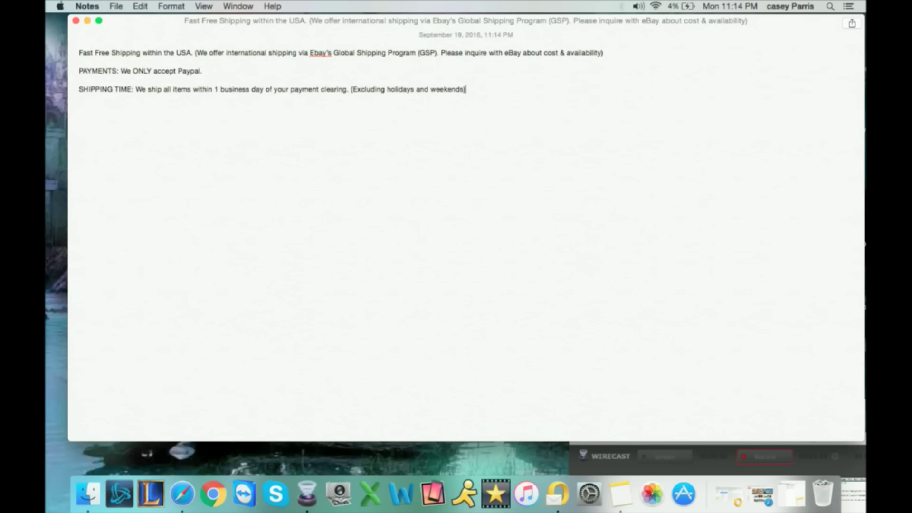
key("Return")
key("Return")
Type the RETURNS line offering a full refund within 30 days for items returned in original condition, then start 'FEEDBACK'.
type("RETURNS: We accept ANY item bac")
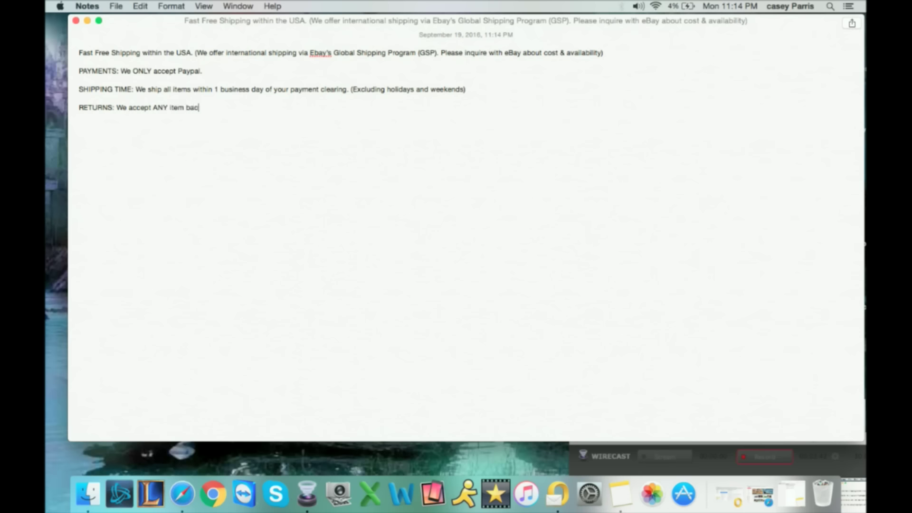
type("k within 30 days of the original p")
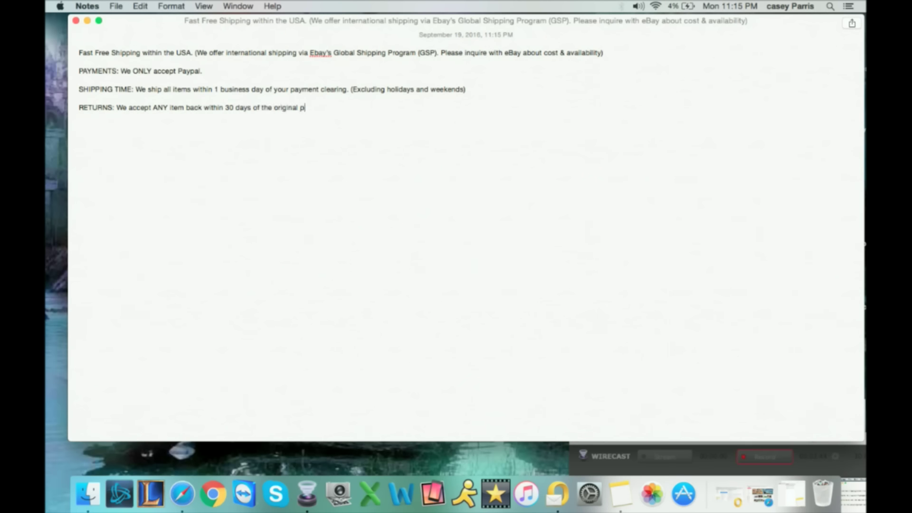
type("urchase date for a full refund")
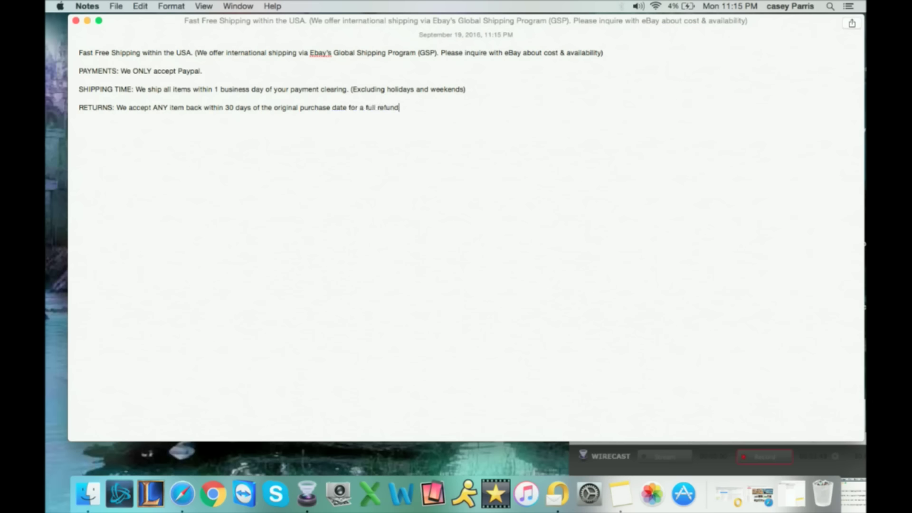
type(".  All returns must come back in")
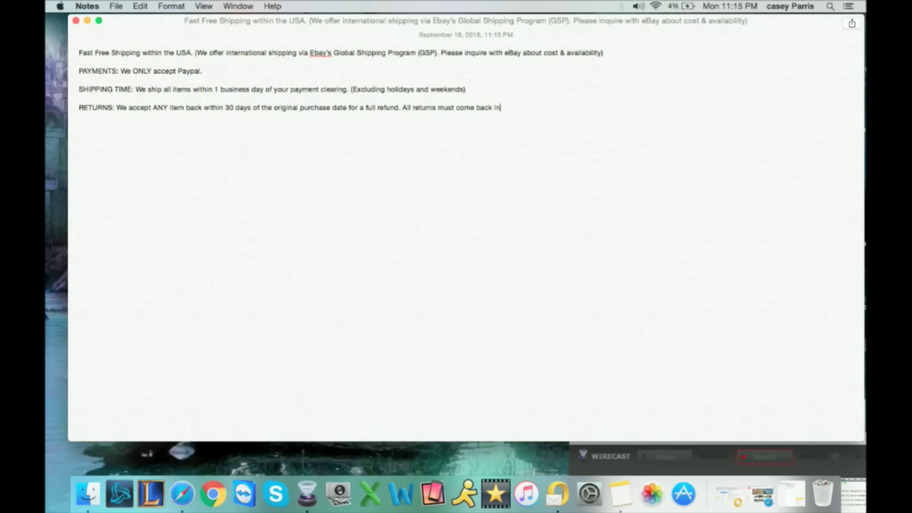
type(" the same condition they were ship")
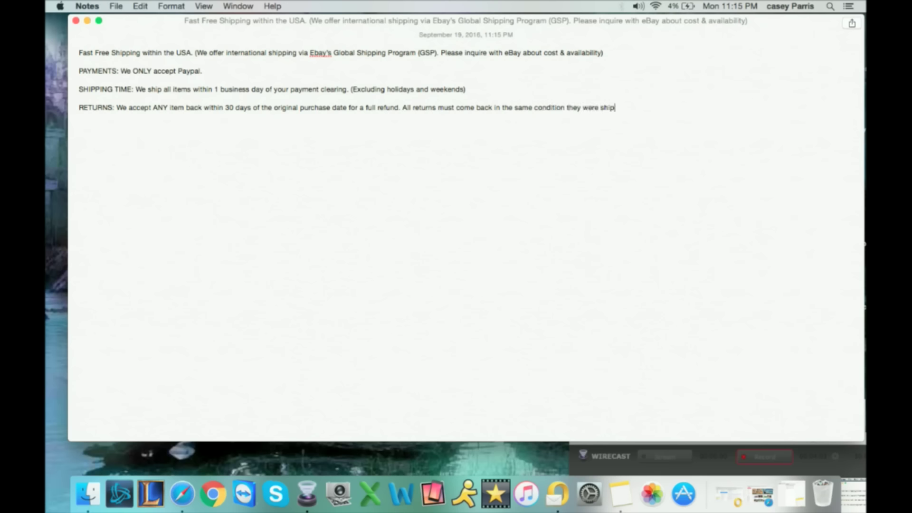
type("ped out")
type("nd arrived in.")
type("FEEDBACK:")
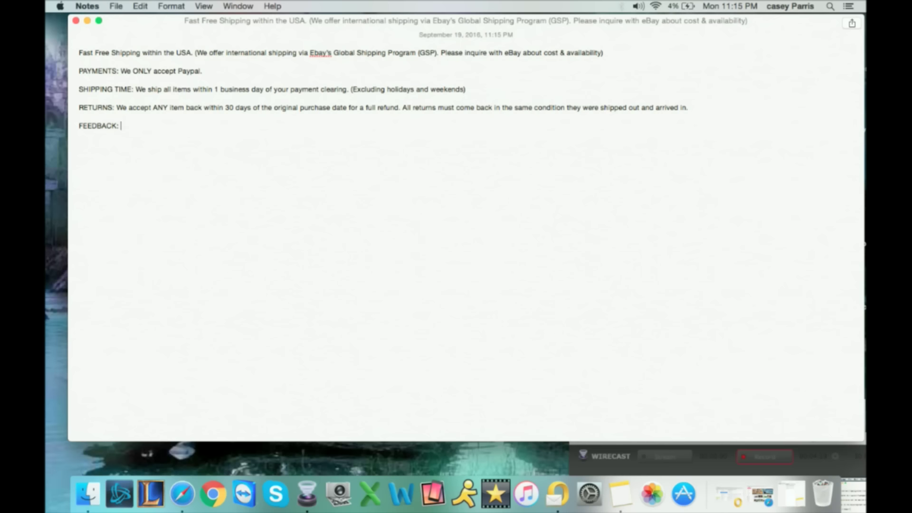
Write the FEEDBACK paragraph: 'We aim to earn positive 5 star feedback for every item...' asking buyers to leave feedback.
type("We strvi")
key("BackSpace")
key("BackSpace")
type("aim to earn positive ")
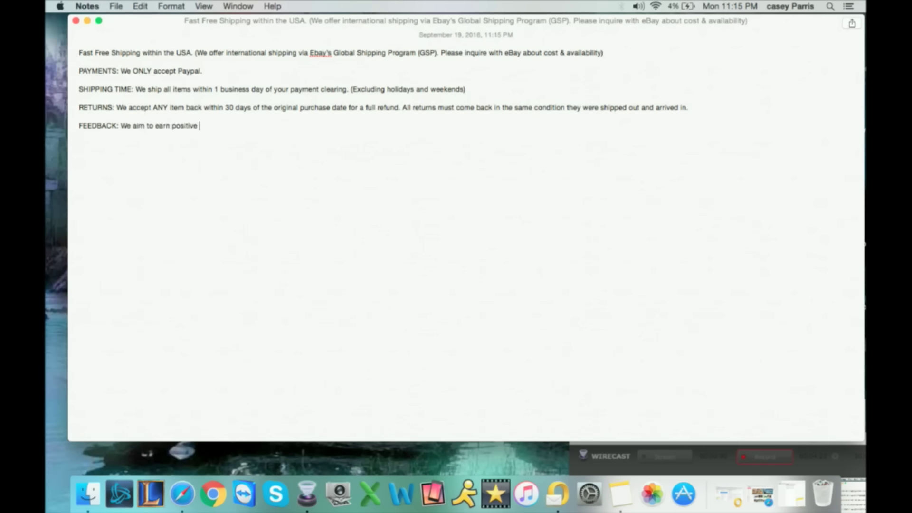
type("5 star feed")
key("BackSpace")
type("edback for every ite")
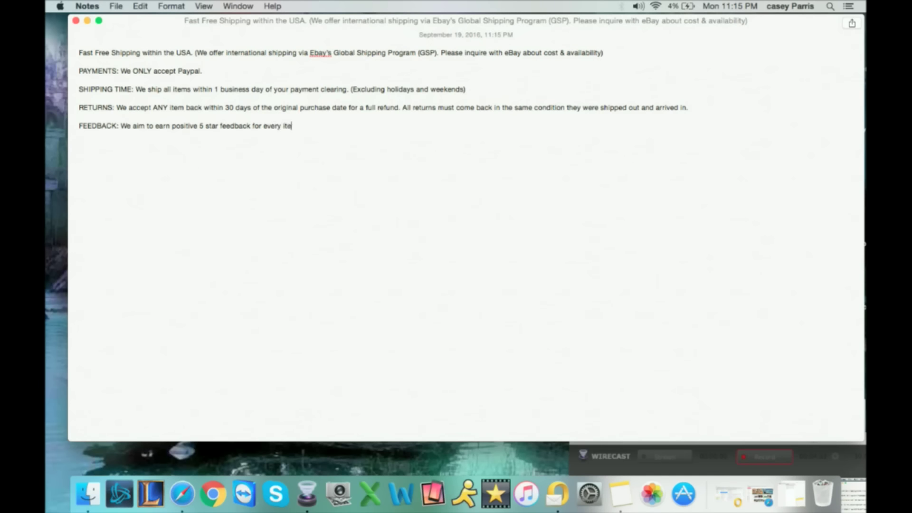
type("m. If your happy with your purc")
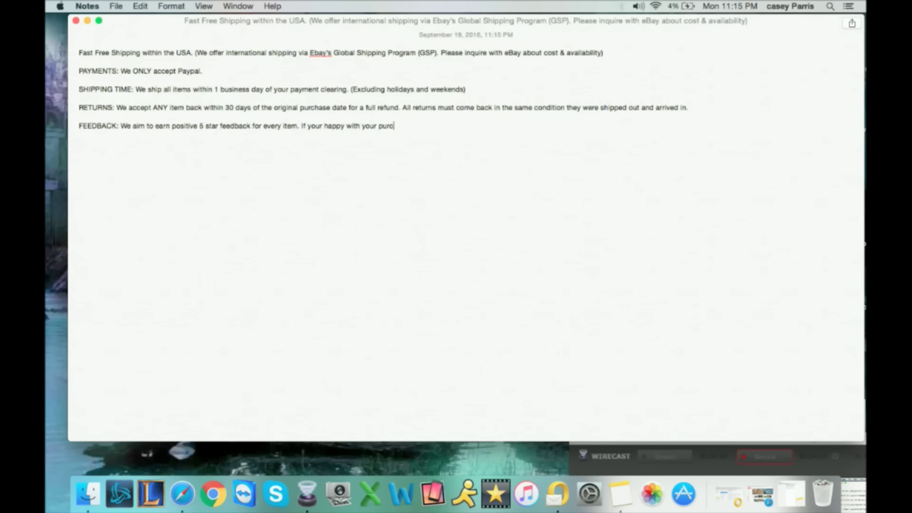
type("hase please take a minute to lea")
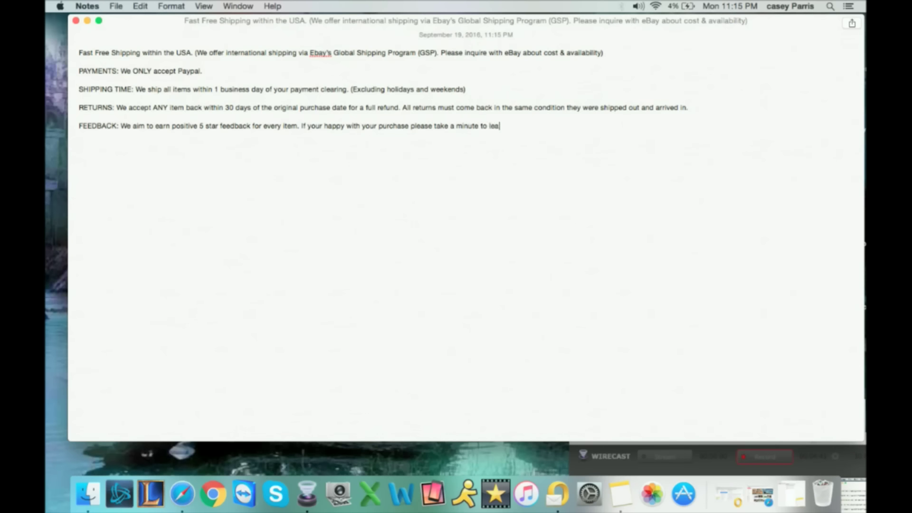
type("ve positive 5 star feedback")
type(". If you ")
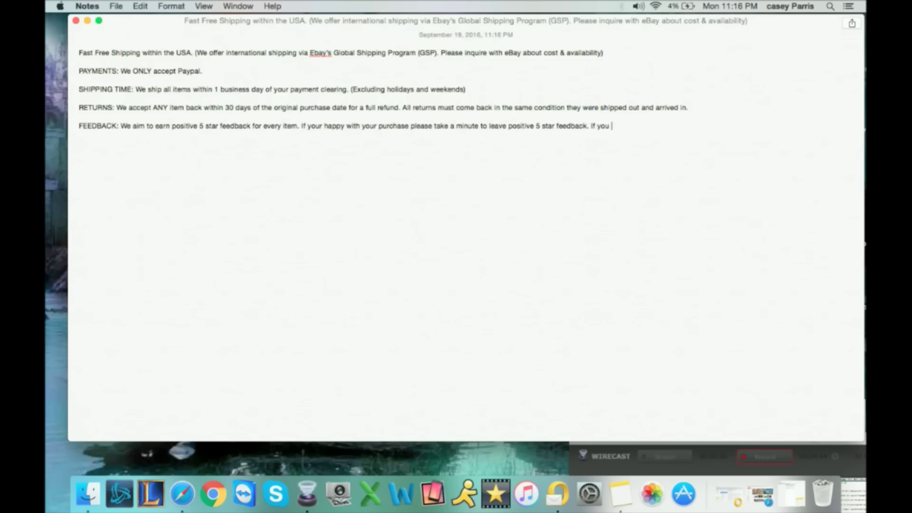
type("have any issues with your")
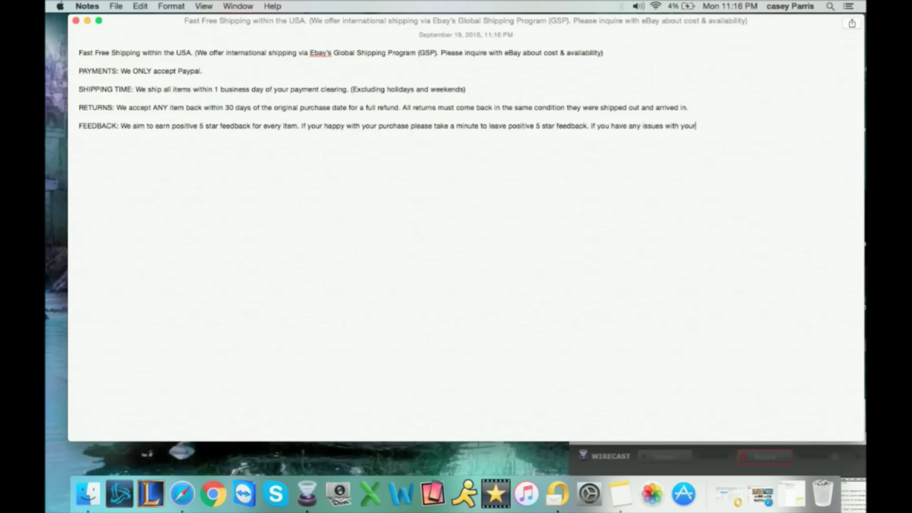
type(" purchase please contact us direc")
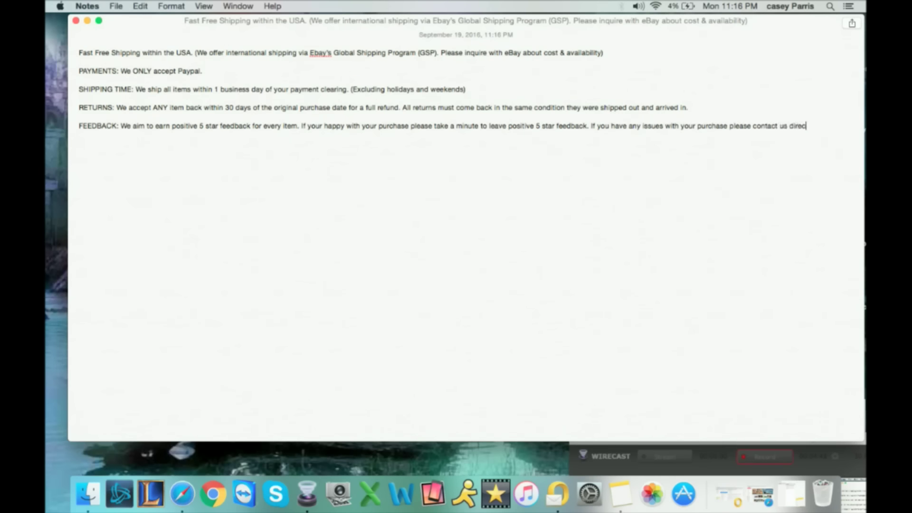
type("tly using bays message ser")
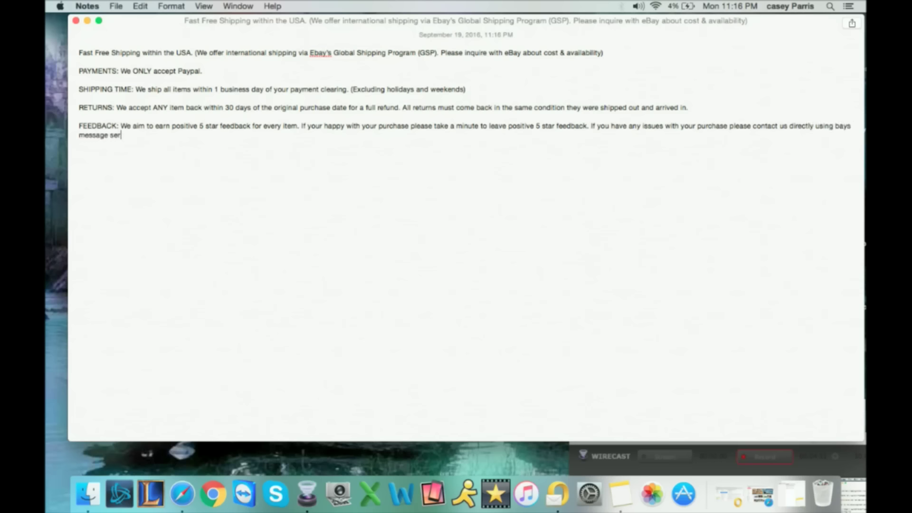
type("vice to resolve the issue ")
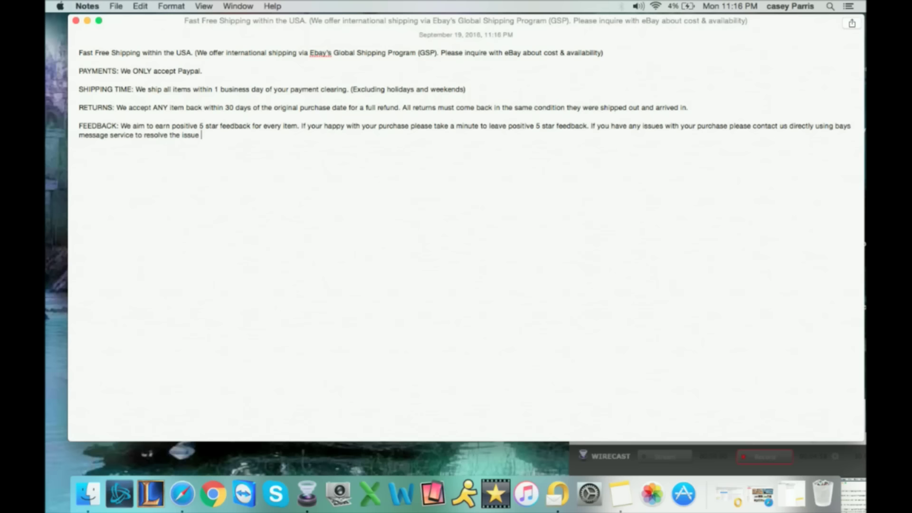
type("so that we can earn your pso")
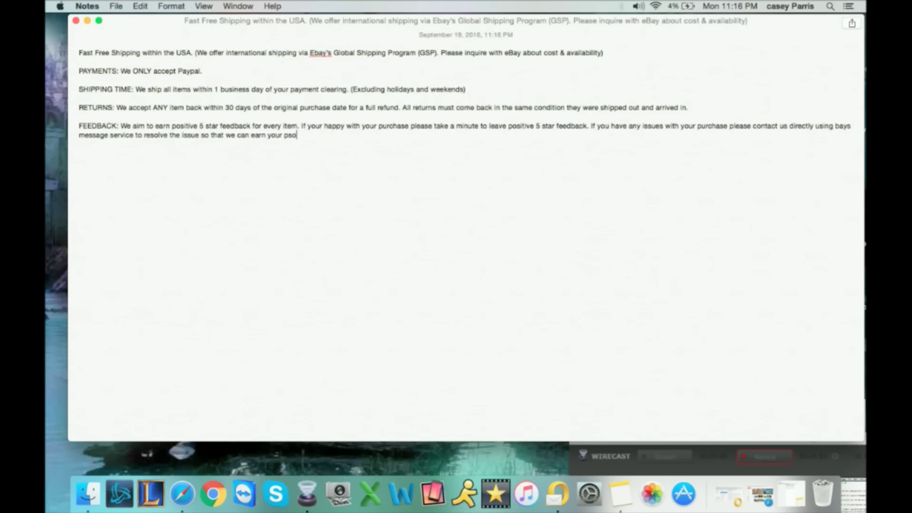
key("BackSpace")
key("BackSpace")
type("ostive 5 star feedback.")
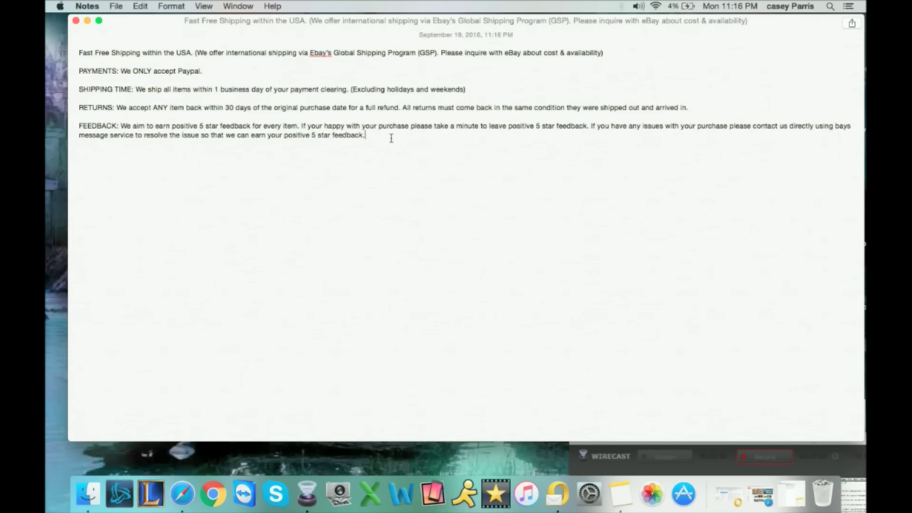
Insert blank lines above the 'Fast Free Shipping' paragraph.
right_click(228, 115)
left_click(87, 53)
left_click(75, 50)
key("Return")
key("Return")
key("Return")
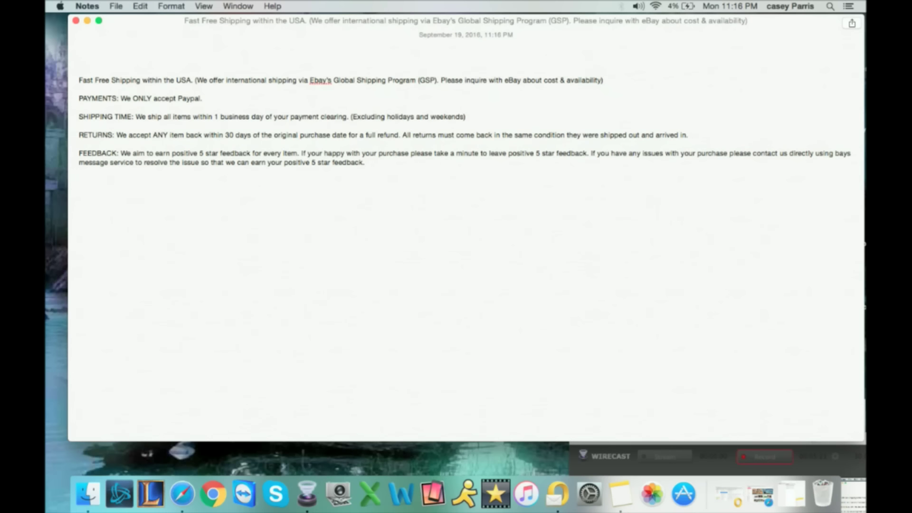
Add the top line 'You are buying a pink Victoria's secret T-shirt'.
type("you a")
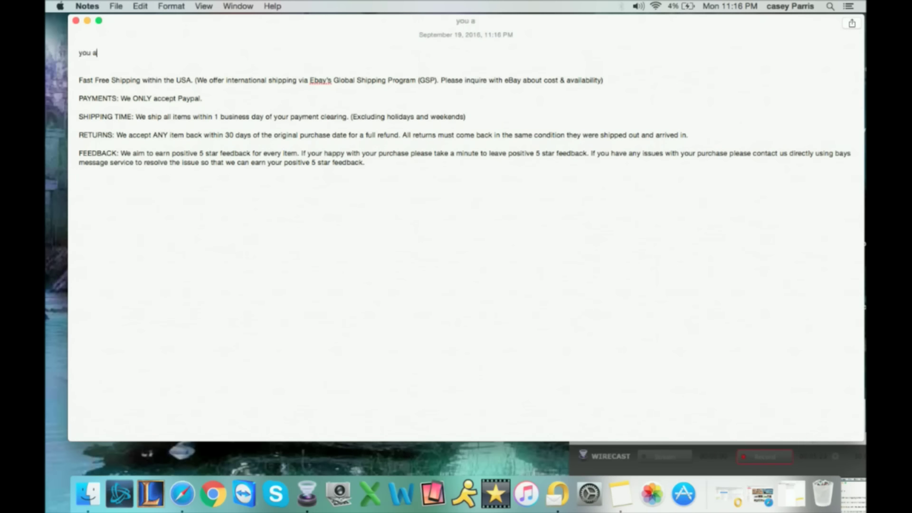
key("BackSpace")
key("BackSpace")
key("BackSpace")
key("BackSpace")
key("BackSpace")
type("You are buying a pink vi")
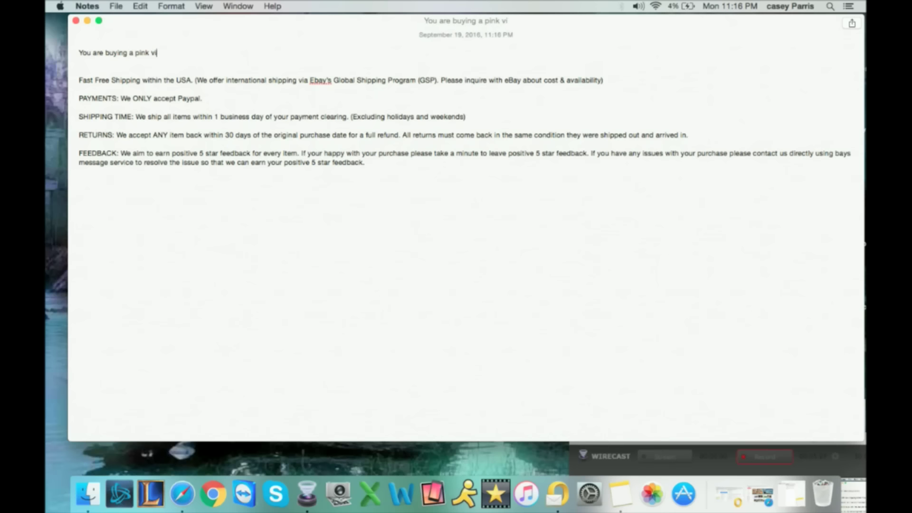
type("ctoria")
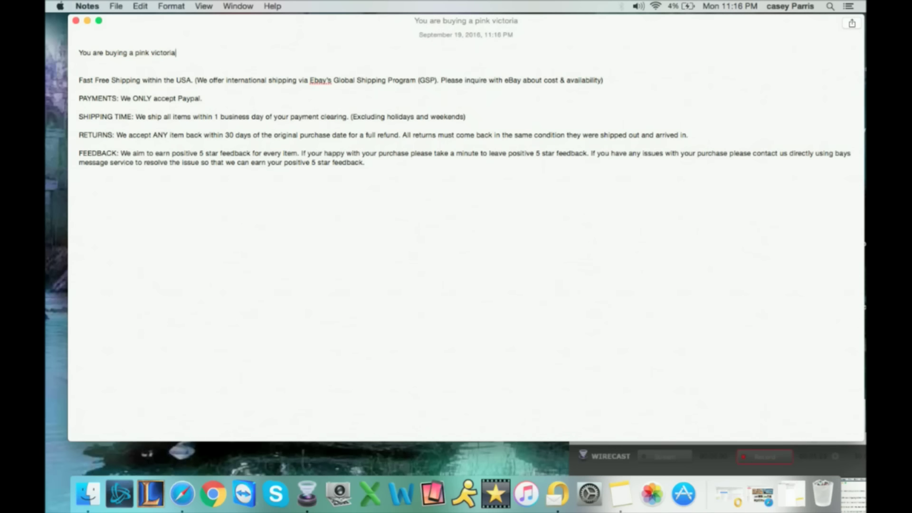
type("'s secret ")
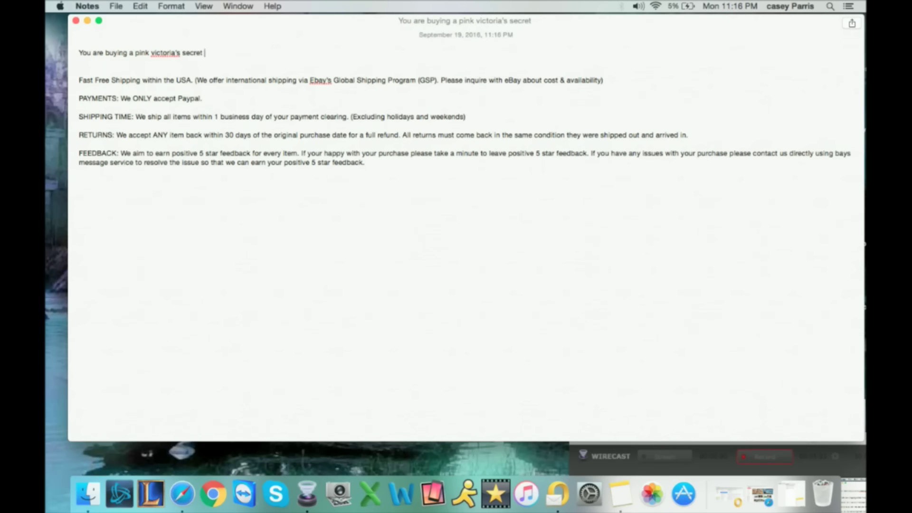
type("T-shirt")
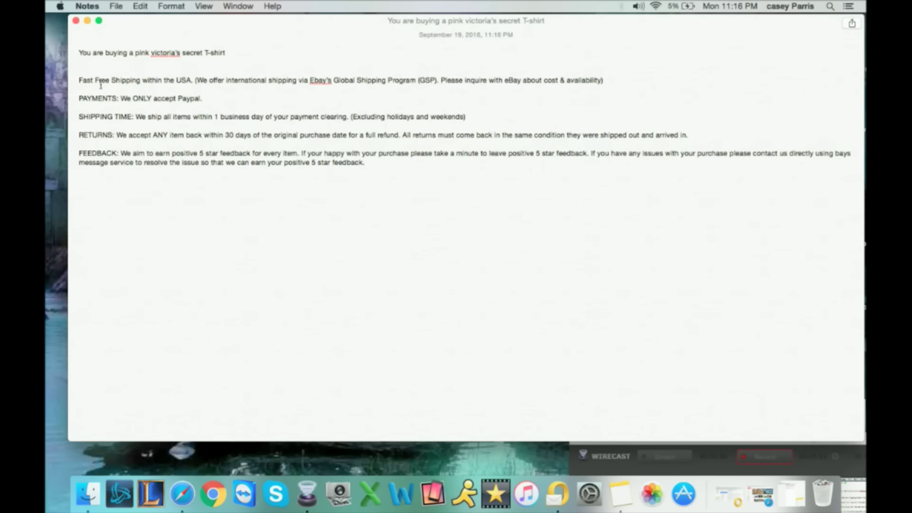
left_click(151, 53)
key("Delete")
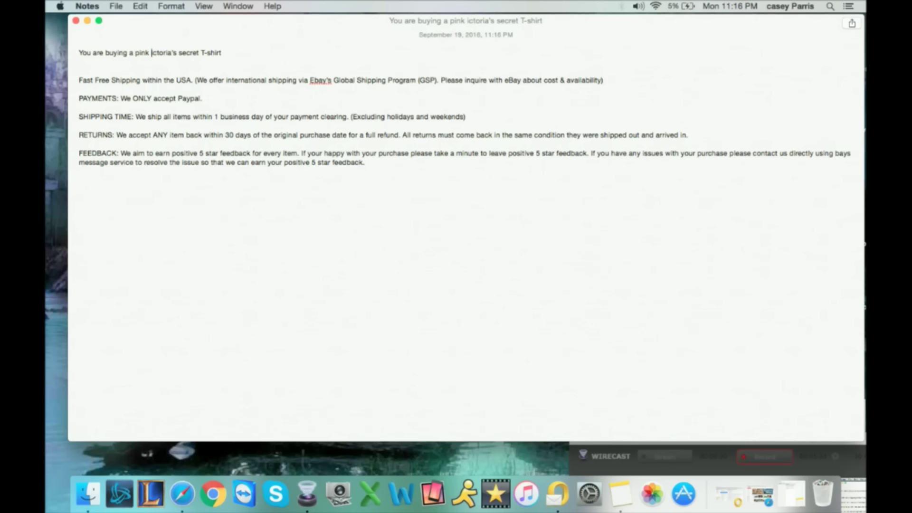
type("V")
left_click(253, 53)
Add 'STYLE: Tshirt' and 'COLOR: Pink' lines below the title.
key("Return")
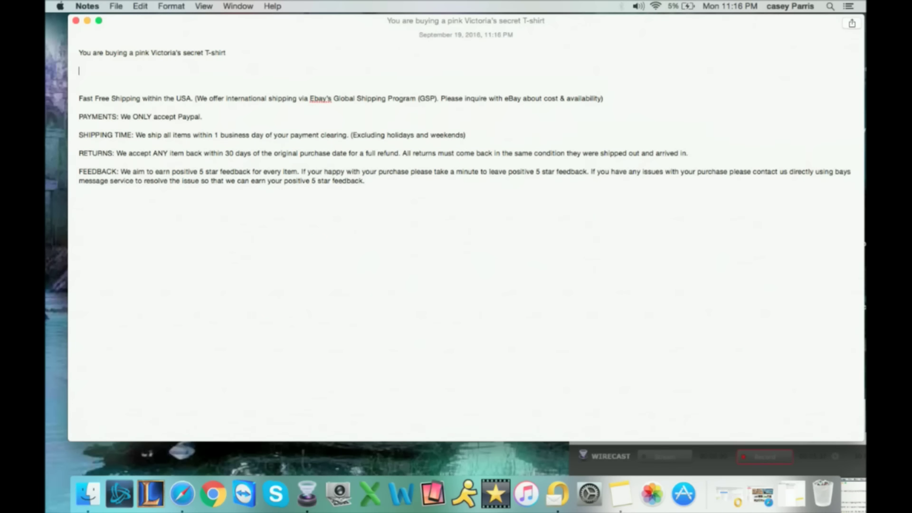
type("STYLE: Tshirt")
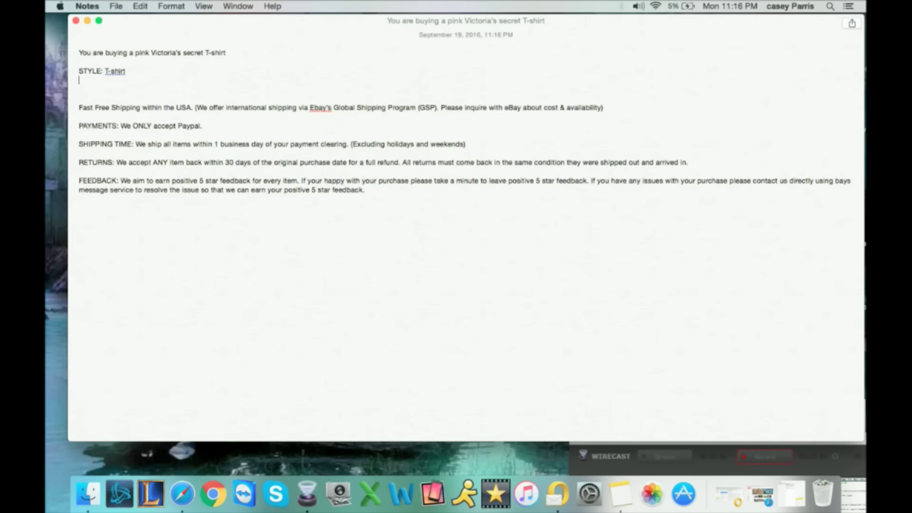
key("Return")
type("COLOR: Pink")
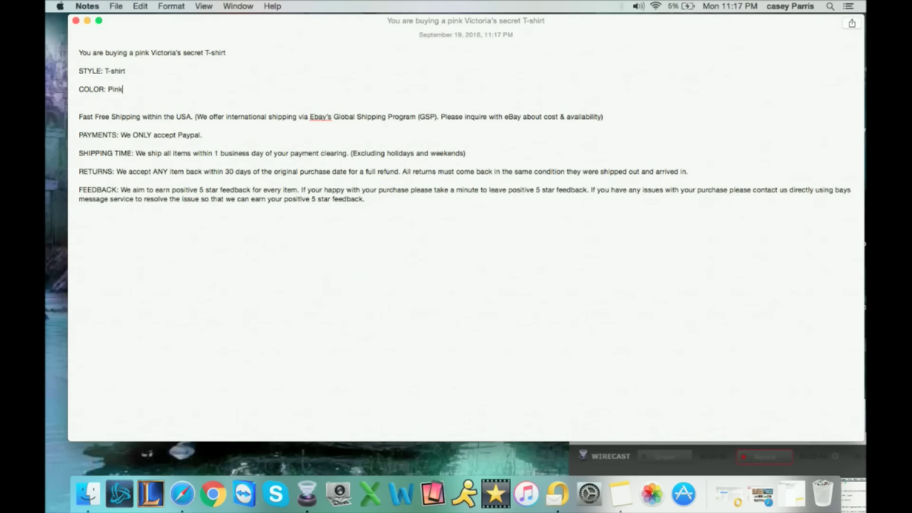
Add 'SIZE: Medium' and 'CONDITION: Preowned/Used- Excellent condition with no damage or stains.'.
key("Return")
type("SIZE: ")
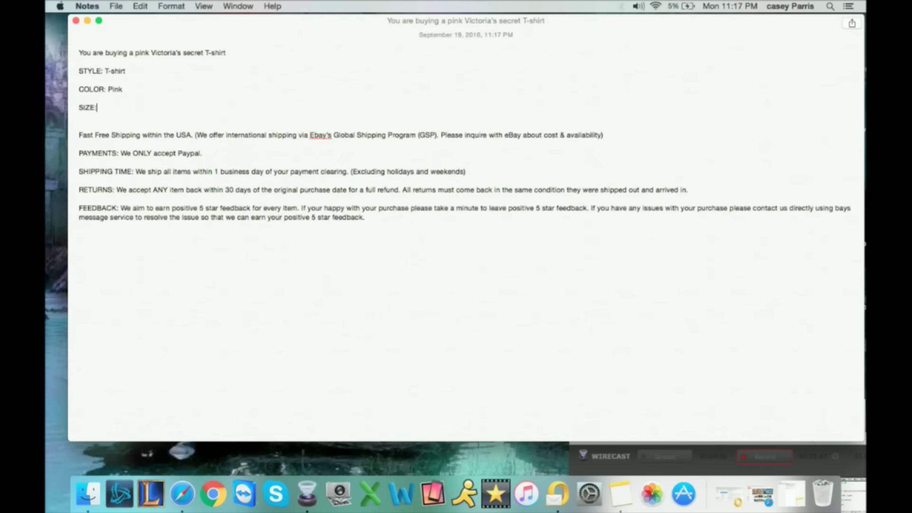
type("X")
key("BackSpace")
type("Medium")
key("Return")
type("NEWGLE")
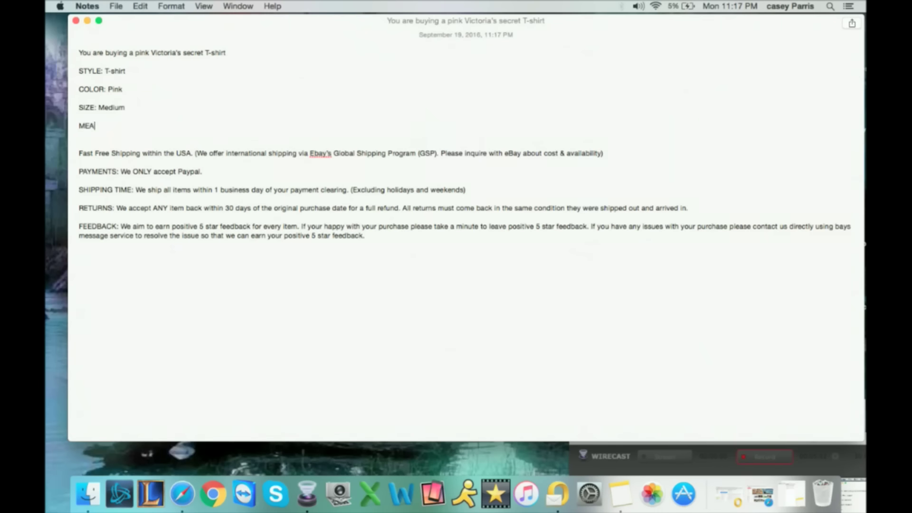
key("BackSpace")
key("BackSpace")
key("BackSpace")
key("BackSpace")
key("BackSpace")
key("BackSpace")
type("CONDITION: Preowned")
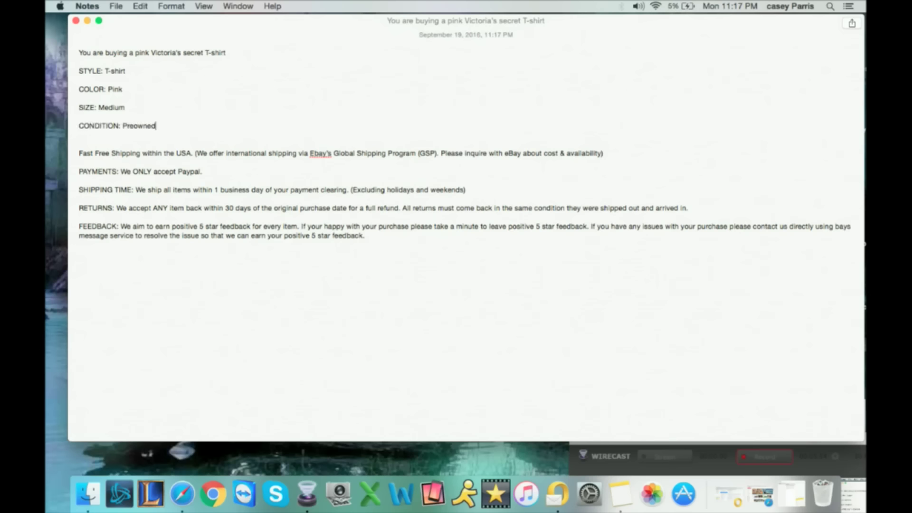
type("/Used- Excellent condition with no damage or stains.")
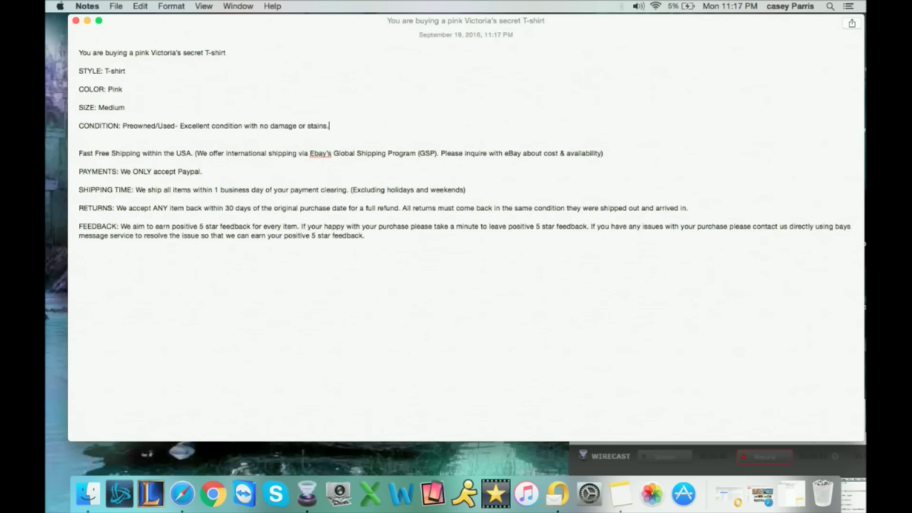
Add 'MEASURMENTS: 34X15" armpit to armpit and chest' and select all the listing text.
key("Return")
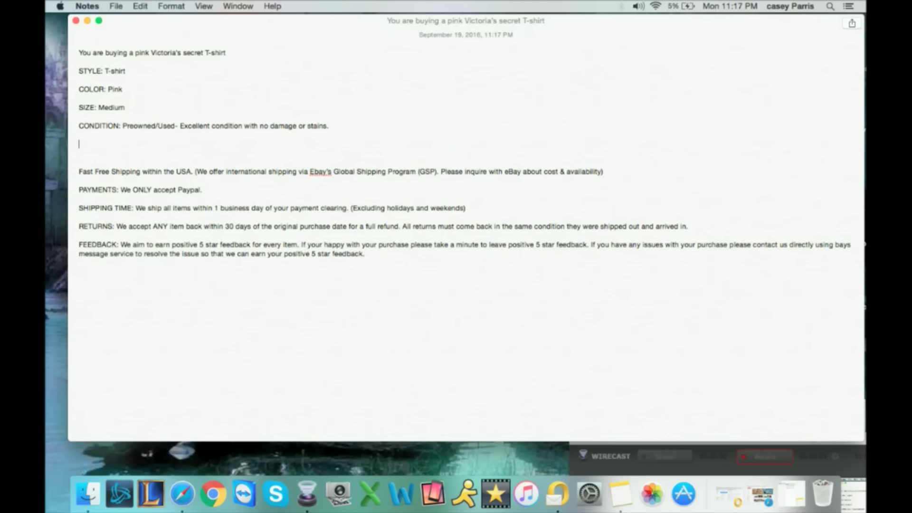
type("MEASURMENTS:  34X15\"  ")
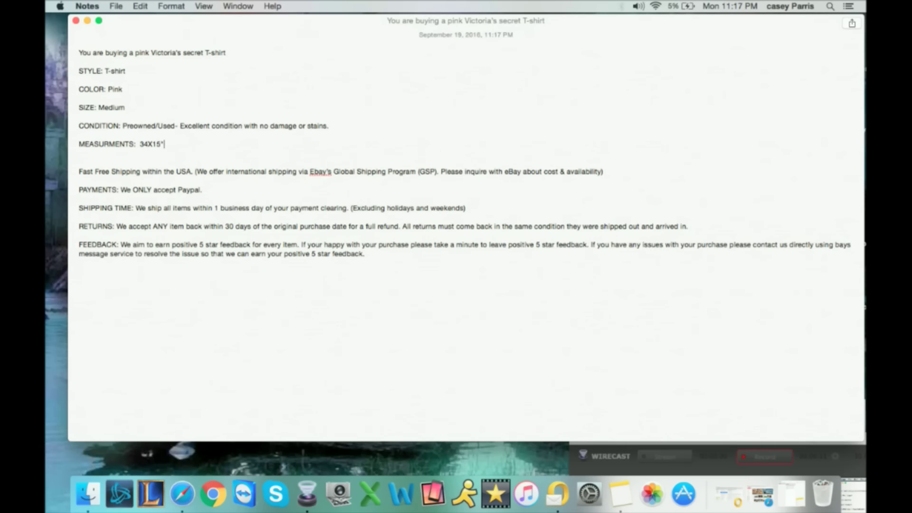
type("armpit to armpit and chest.")
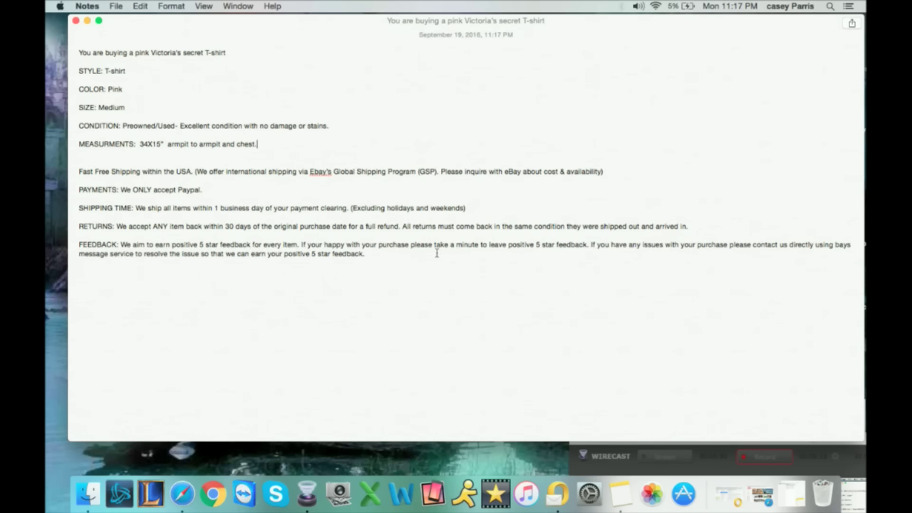
key("super+a")
Copy the whole listing as a template and paste it back into the cleared note.
key("super+c")
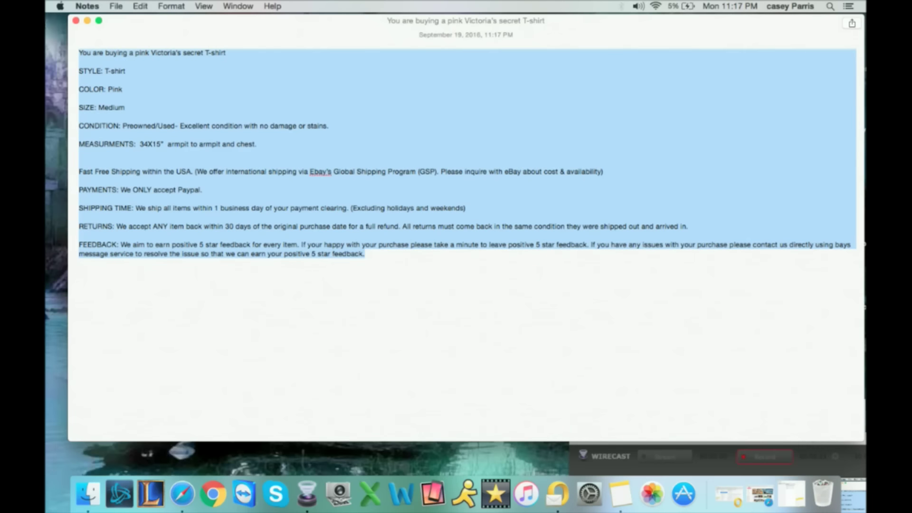
key("BackSpace")
key("super+v")
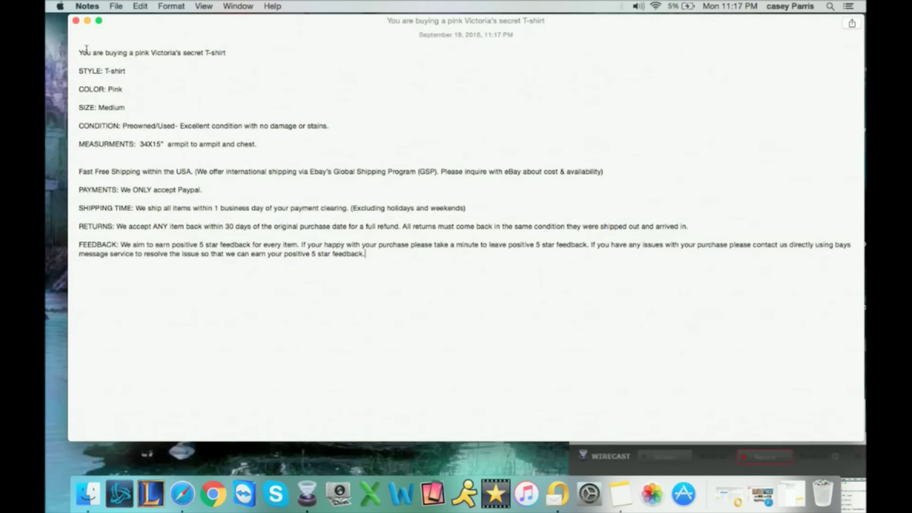
Change the colour to yellow and the size to small.
left_click(135, 89)
key("BackSpace")
key("BackSpace")
key("BackSpace")
key("BackSpace")
type("yellow")
left_click(141, 108)
Change the measurements to 24X12" and the style to sweater.
key("BackSpace")
key("BackSpace")
key("BackSpace")
key("BackSpace")
key("BackSpace")
key("BackSpace")
type("smal")
left_click(148, 144)
key("BackSpace")
type("2")
left_click(161, 144)
key("BackSpace")
type("2")
key("BackSpace")
key("BackSpace")
key("BackSpace")
key("BackSpace")
key("BackSpace")
key("BackSpace")
key("BackSpace")
type("sweater")
Rewrite the title as 'You are buying a yellow express women's sweater', then delete the sweater text.
left_click_drag(227, 53, 210, 53)
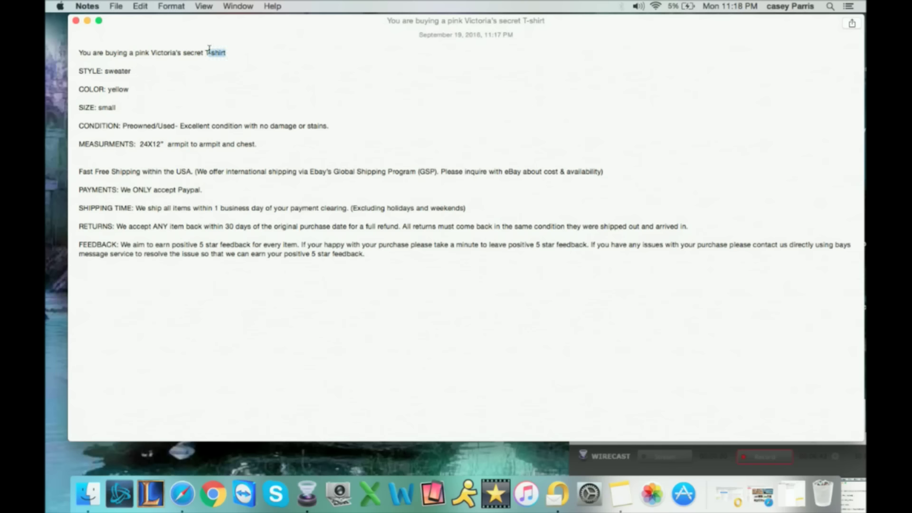
key("BackSpace")
key("BackSpace")
type("sweater")
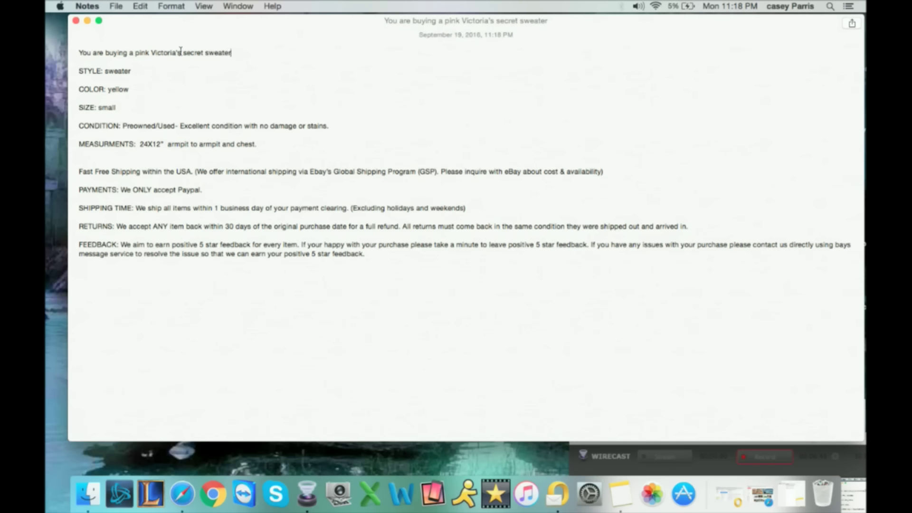
left_click_drag(183, 52, 136, 53)
key("BackSpace")
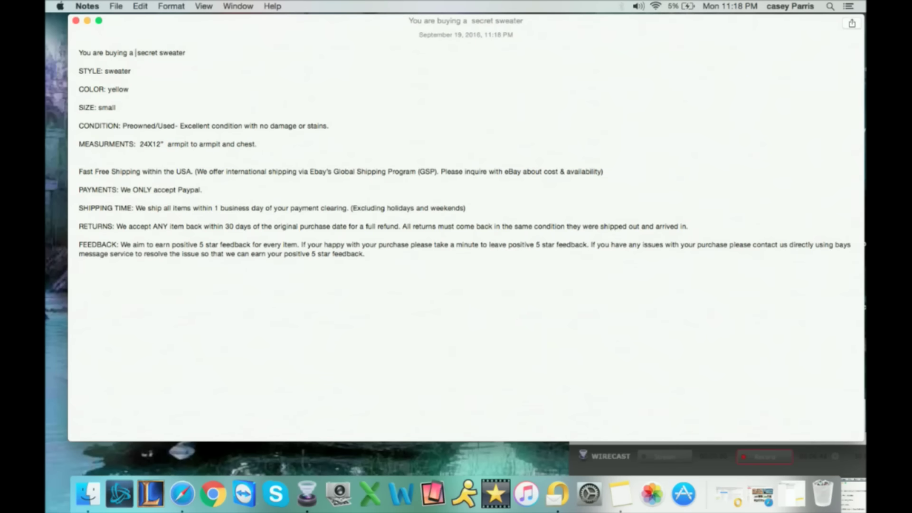
type("yellow ex")
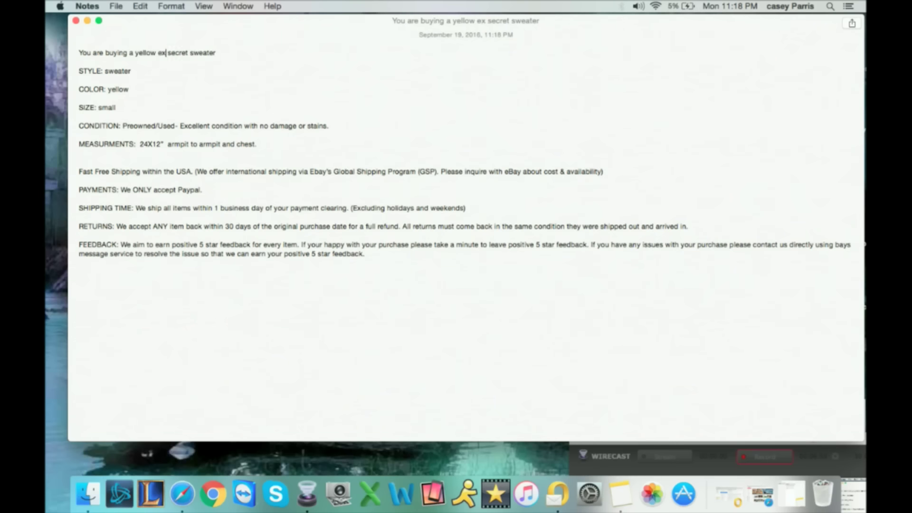
type("press")
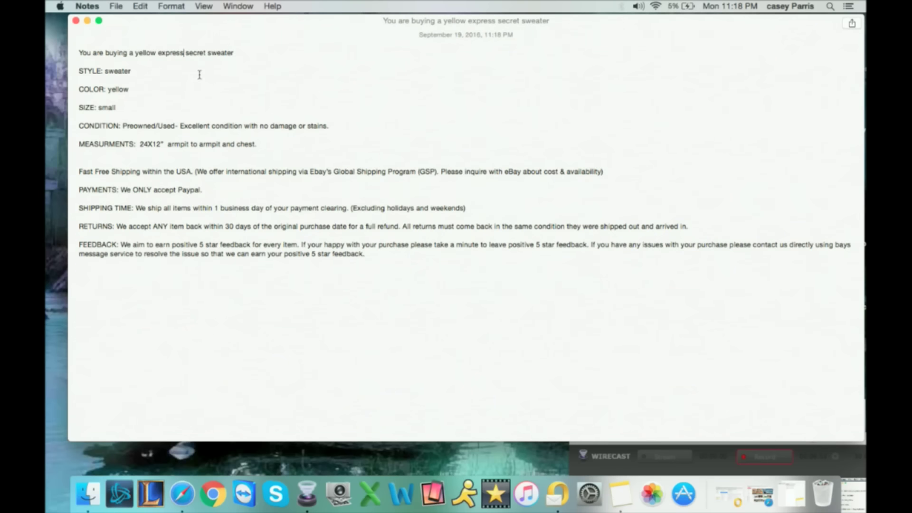
left_click(205, 52)
key("BackSpace")
key("BackSpace")
key("BackSpace")
key("BackSpace")
key("BackSpace")
key("BackSpace")
key("BackSpace")
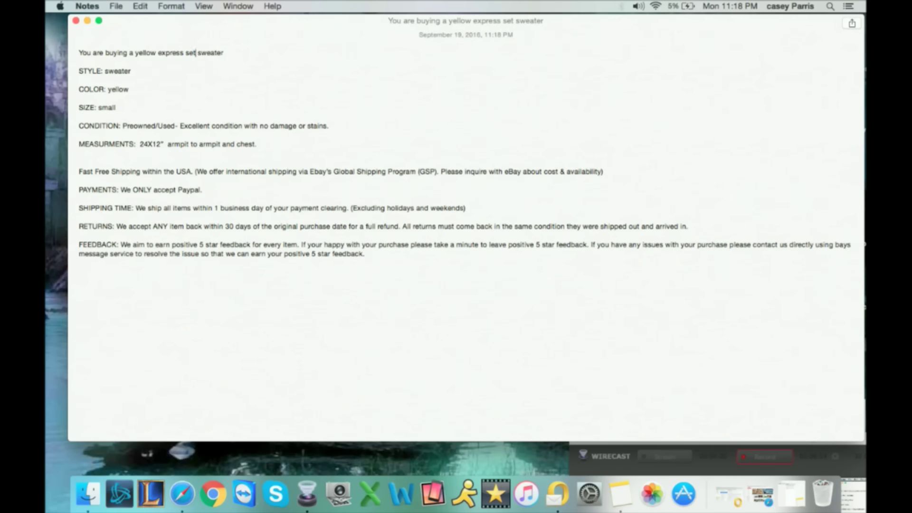
type("women")
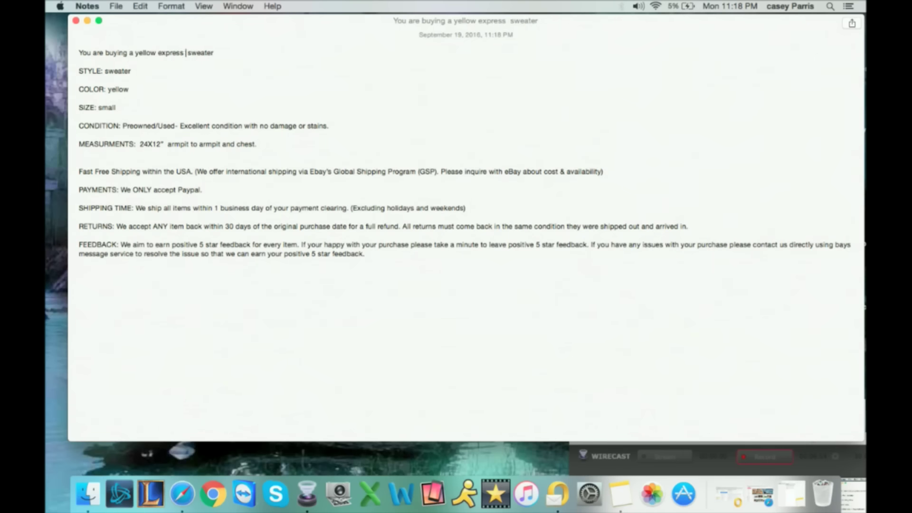
type("'s")
left_click(295, 66)
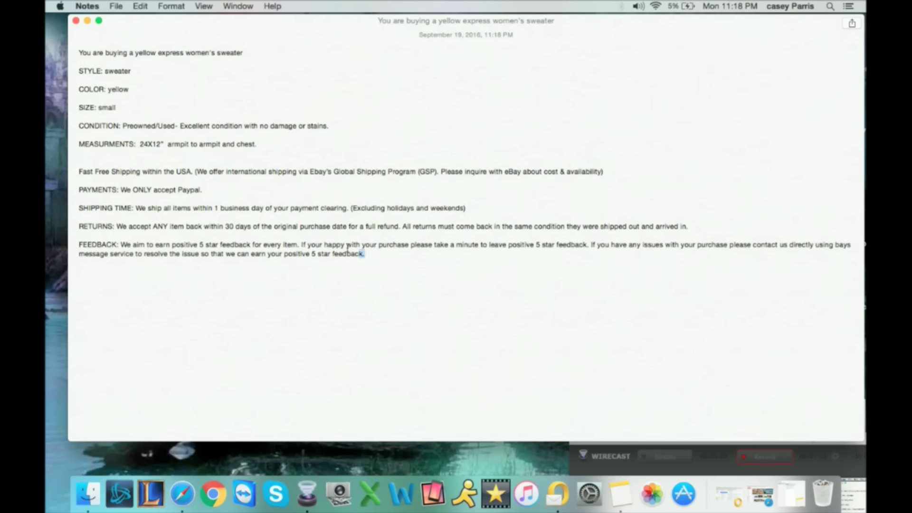
left_click_drag(364, 254, 144, 47)
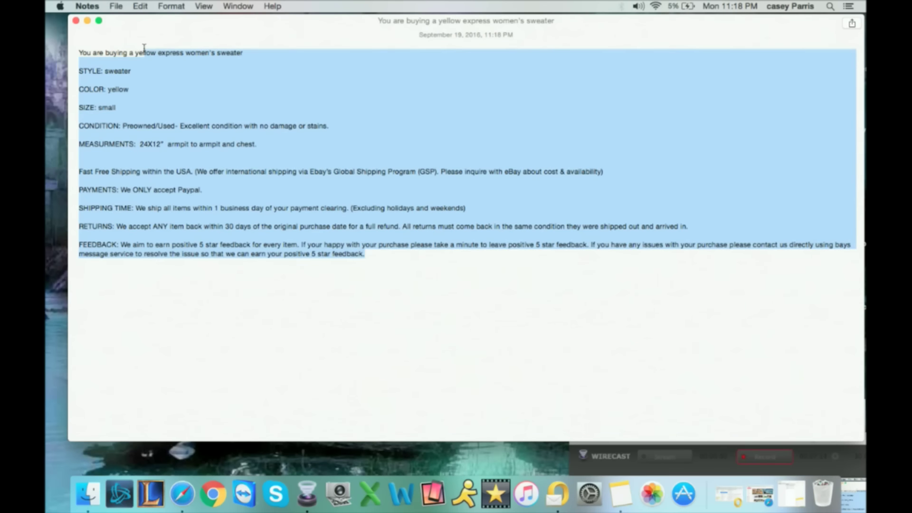
key("BackSpace")
Replace the leftover text with the pasted pink Victoria's secret T-shirt listing, then switch to Wirecast.
key("shift+Left")
key("shift+Left")
key("shift+Left")
key("shift+Left")
key("shift+Left")
key("shift+Left")
key("shift+Left")
key("shift+Left")
key("shift+Left")
key("shift+Left")
key("shift+Left")
key("shift+Left")
key("shift+Left")
key("shift+Left")
key("shift+Left")
key("shift+Left")
key("shift+Left")
key("shift+Left")
key("shift+Left")
key("shift+Left")
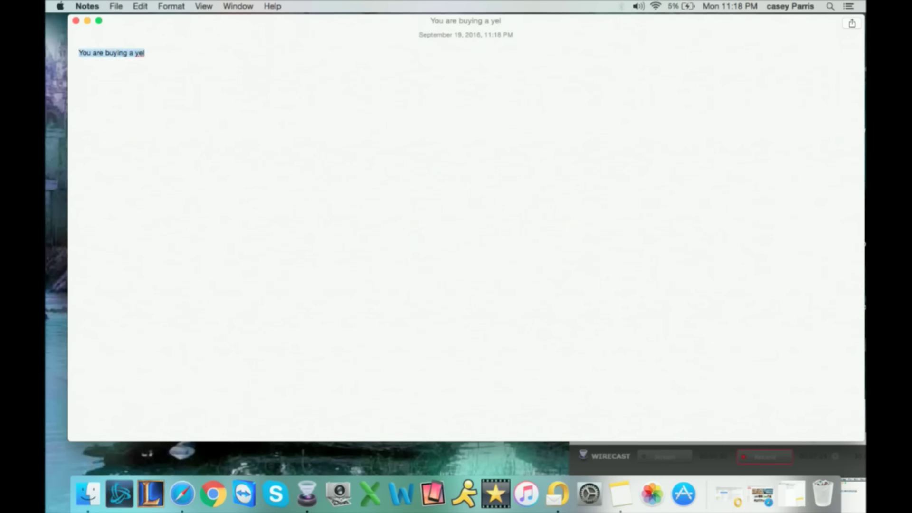
key("BackSpace")
key("super+v")
left_click(130, 98)
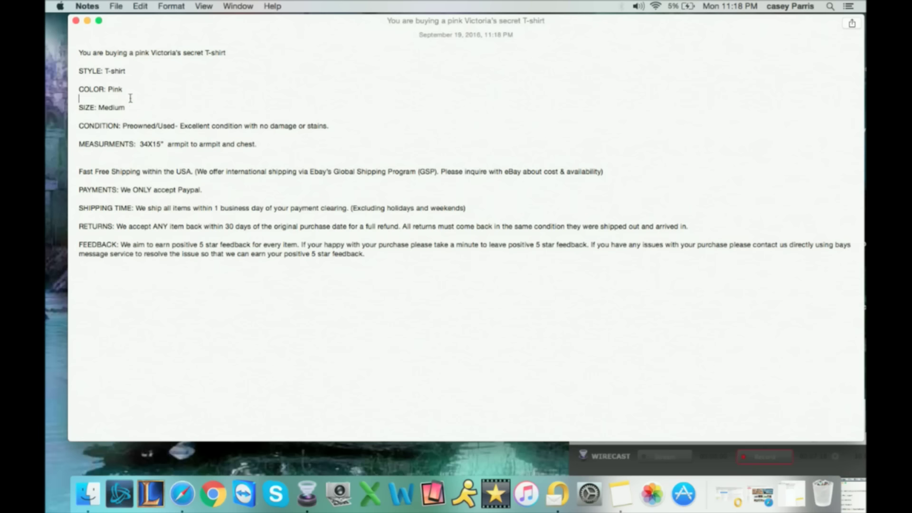
left_click_drag(131, 99, 130, 93)
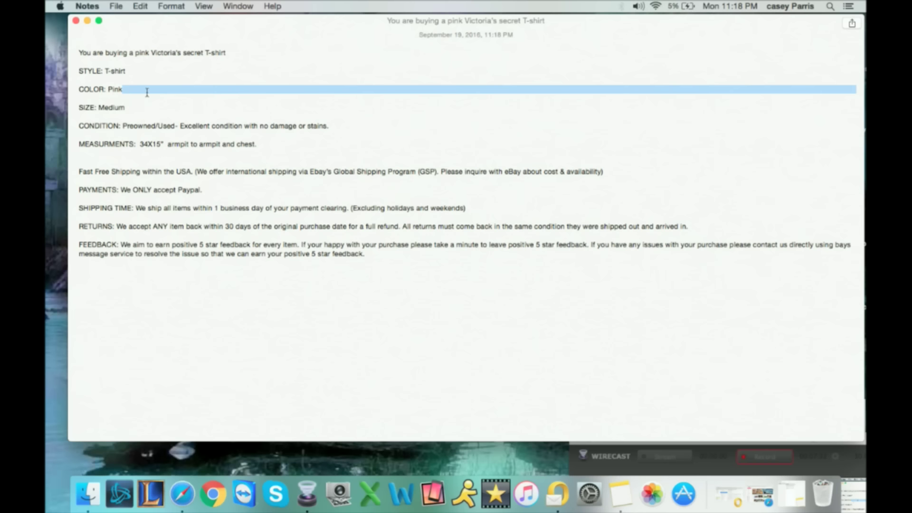
left_click(147, 93)
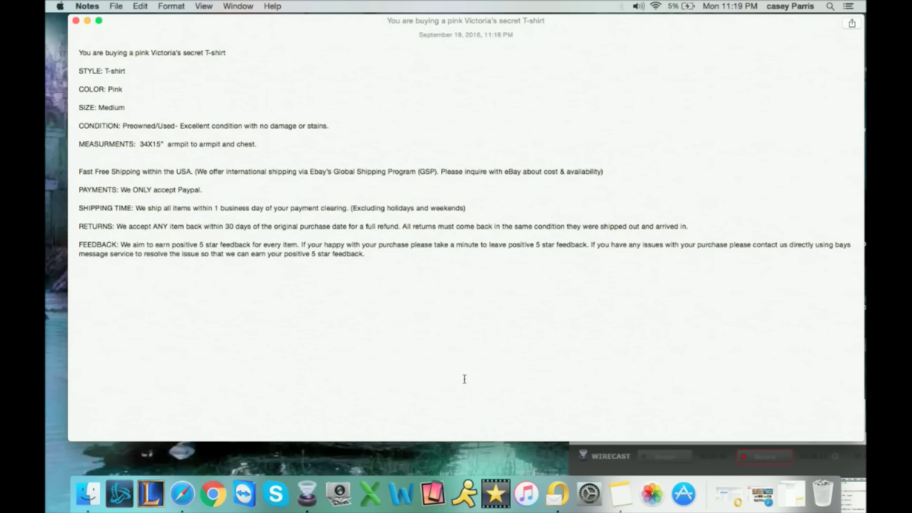
left_click(708, 453)
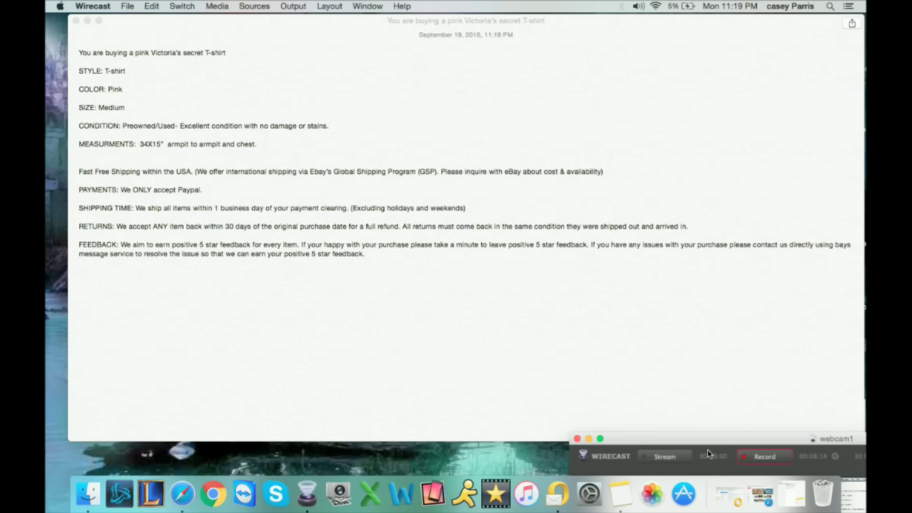